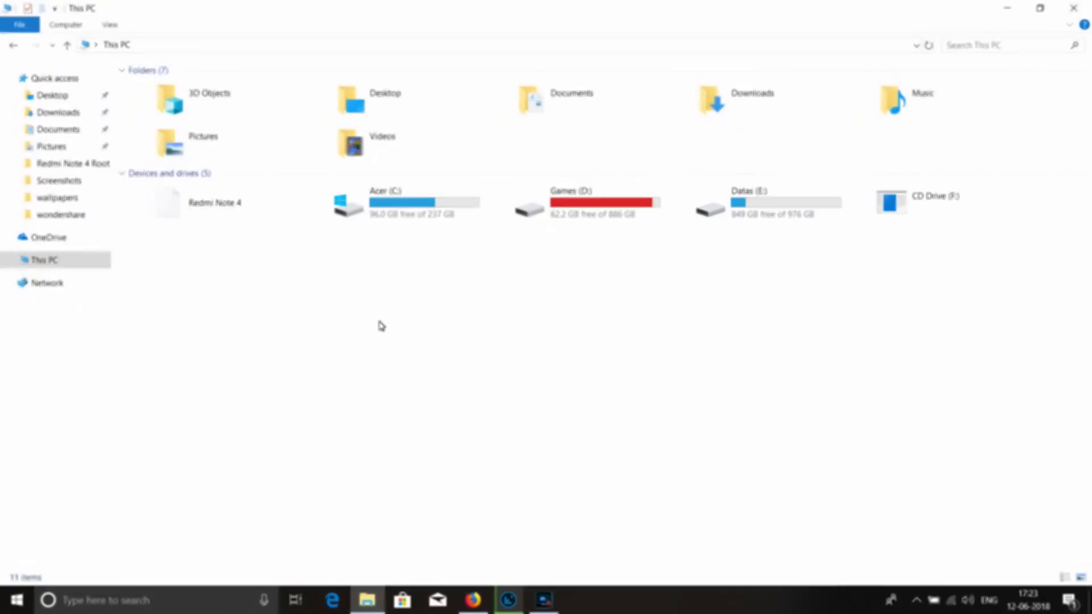
Open the Redmi Note 4 and browse its Internal shared storage and SanDisk SD card.
{"action": "double_click", "coordinate": [237, 212]}
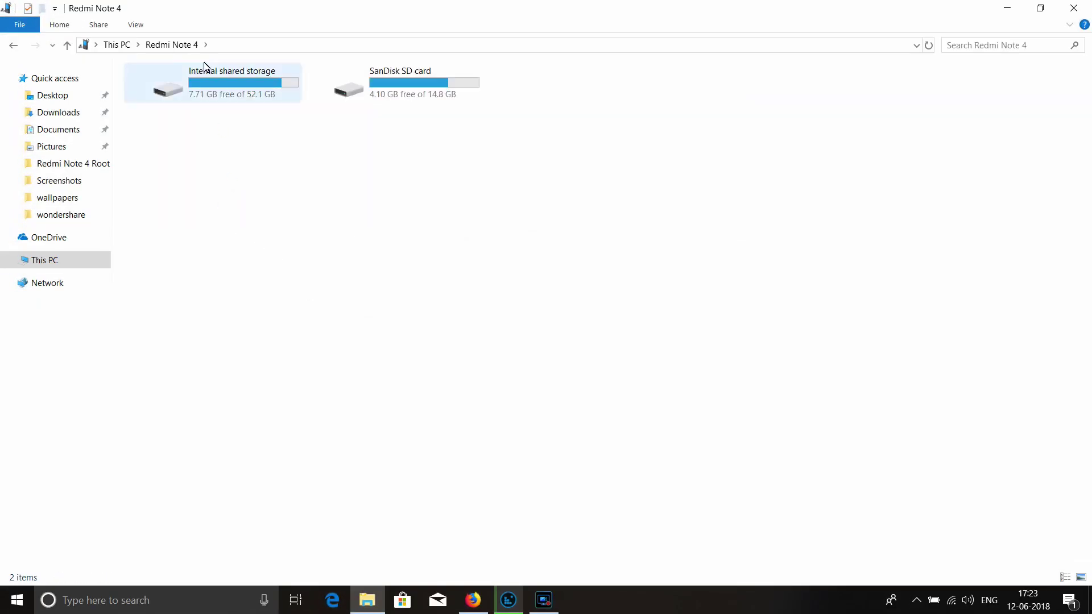
{"action": "double_click", "coordinate": [212, 90]}
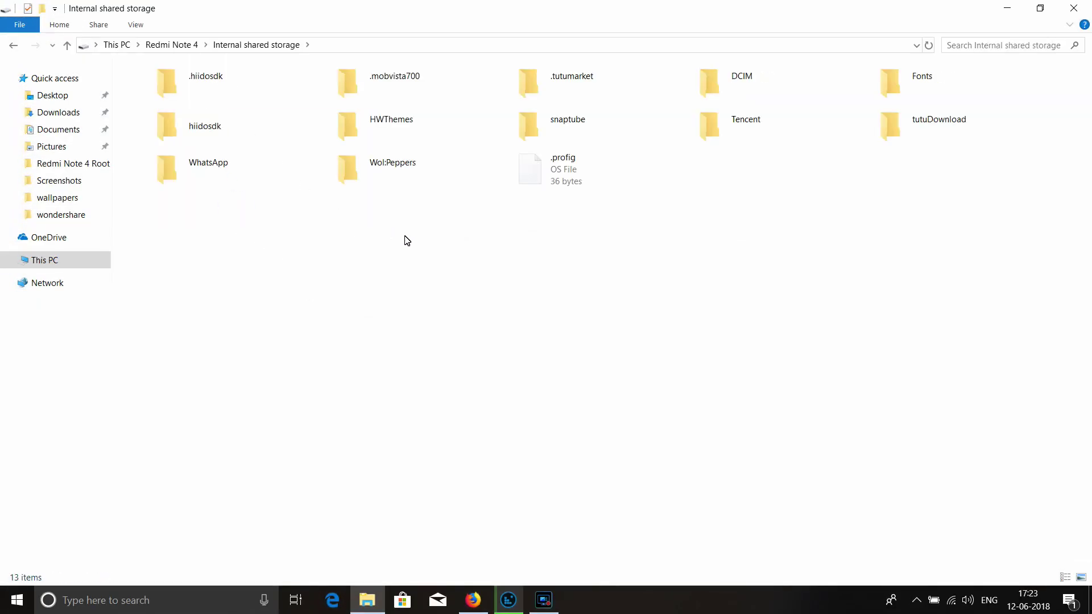
{"action": "left_click", "coordinate": [181, 44]}
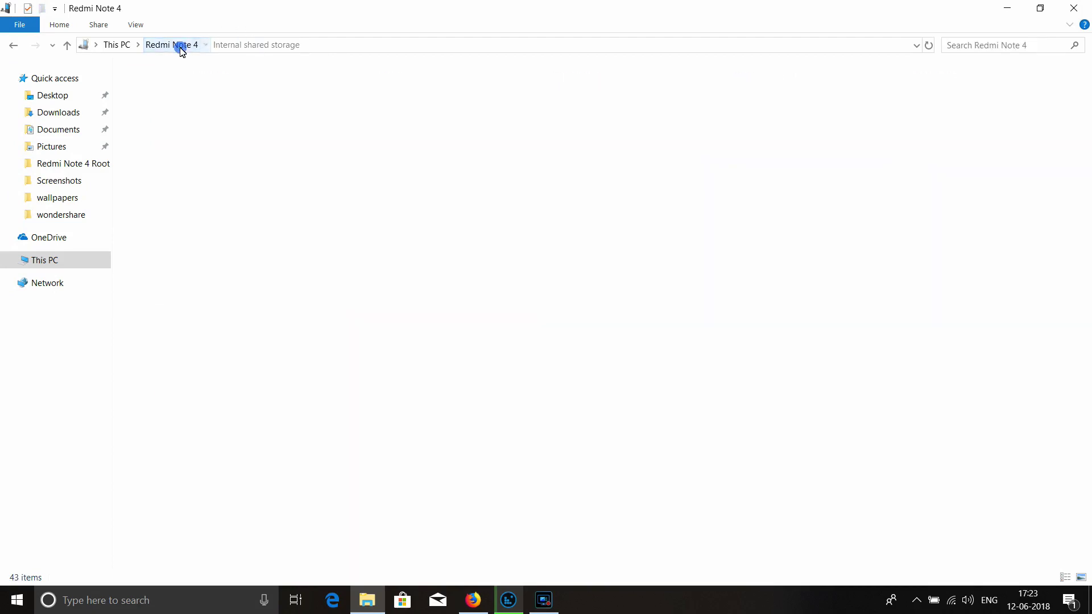
{"action": "left_click", "coordinate": [414, 83]}
{"action": "double_click", "coordinate": [413, 83]}
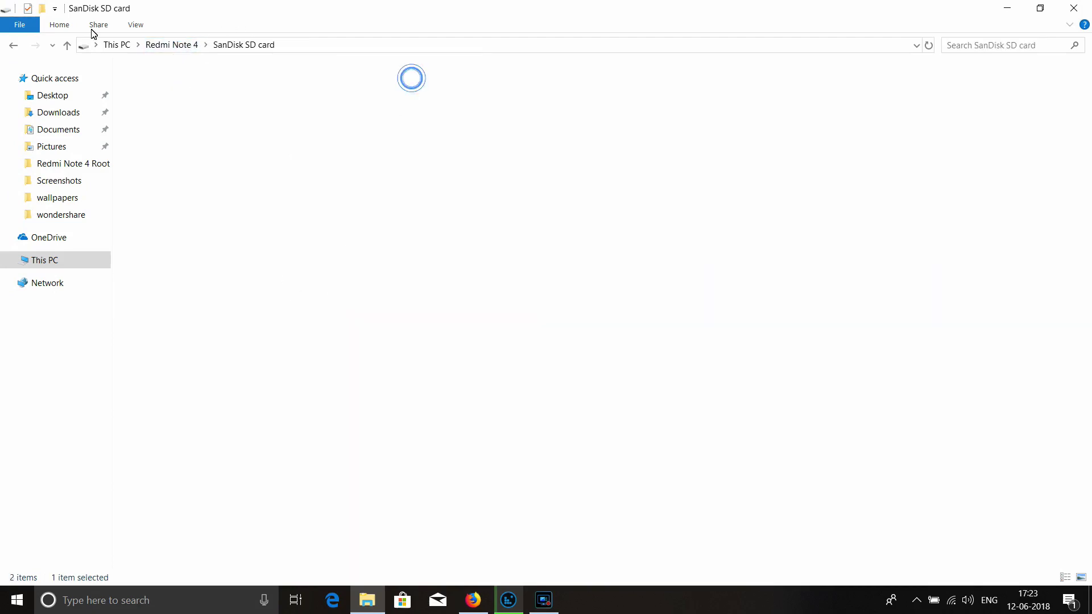
{"action": "left_click", "coordinate": [187, 45]}
{"action": "left_click", "coordinate": [195, 101]}
{"action": "double_click", "coordinate": [195, 101]}
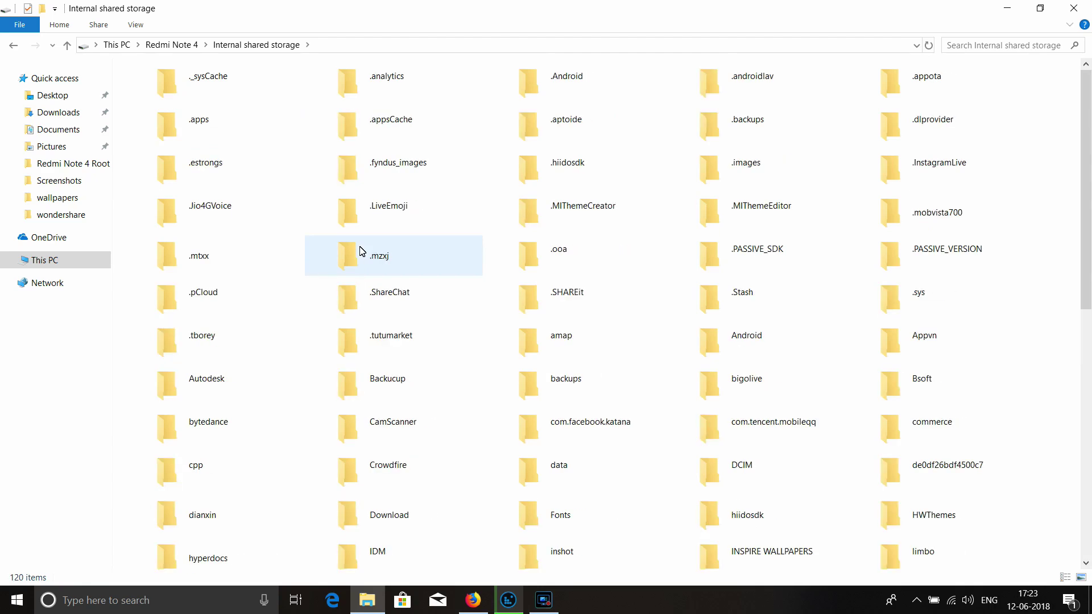
{"action": "scroll", "coordinate": [390, 250], "scroll_direction": "down", "scroll_amount": 5}
{"action": "scroll", "coordinate": [391, 254], "scroll_direction": "down", "scroll_amount": 4}
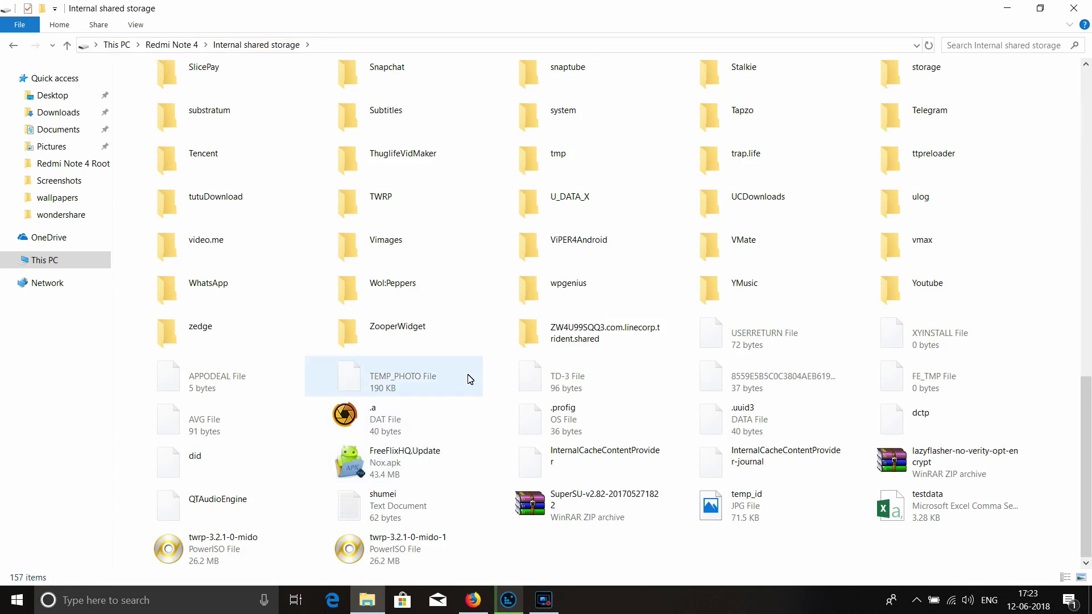
{"action": "scroll", "coordinate": [469, 379], "scroll_direction": "up", "scroll_amount": 3}
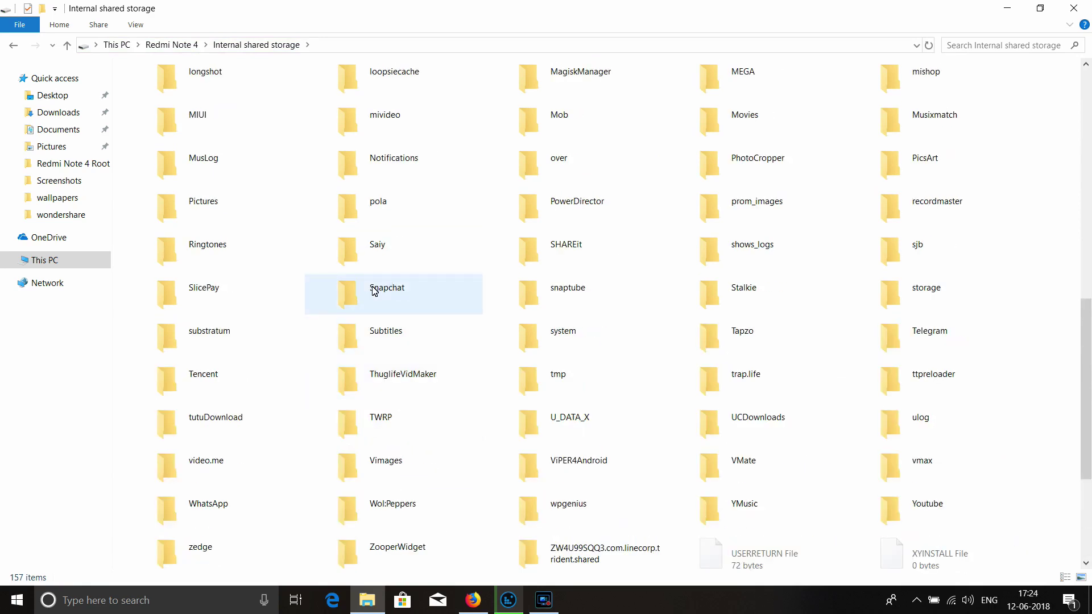
{"action": "scroll", "coordinate": [375, 291], "scroll_direction": "down", "scroll_amount": 2}
Reopen Internal shared storage, open the Youtube folder, then minimise Explorer to the desktop.
{"action": "left_click", "coordinate": [80, 263]}
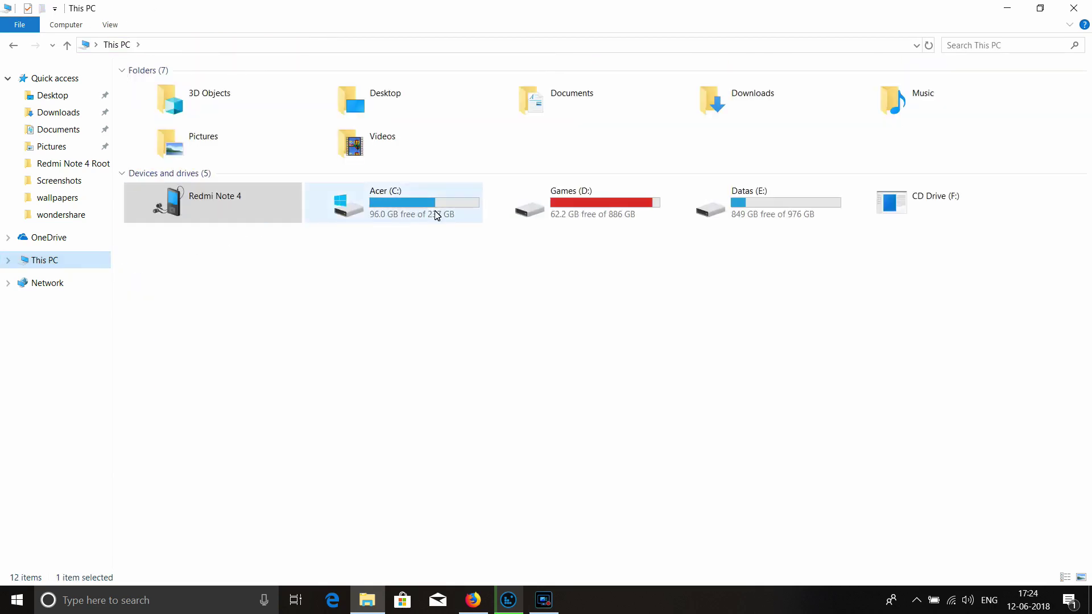
{"action": "double_click", "coordinate": [211, 203]}
{"action": "double_click", "coordinate": [244, 80]}
{"action": "scroll", "coordinate": [623, 311], "scroll_direction": "down", "scroll_amount": 1}
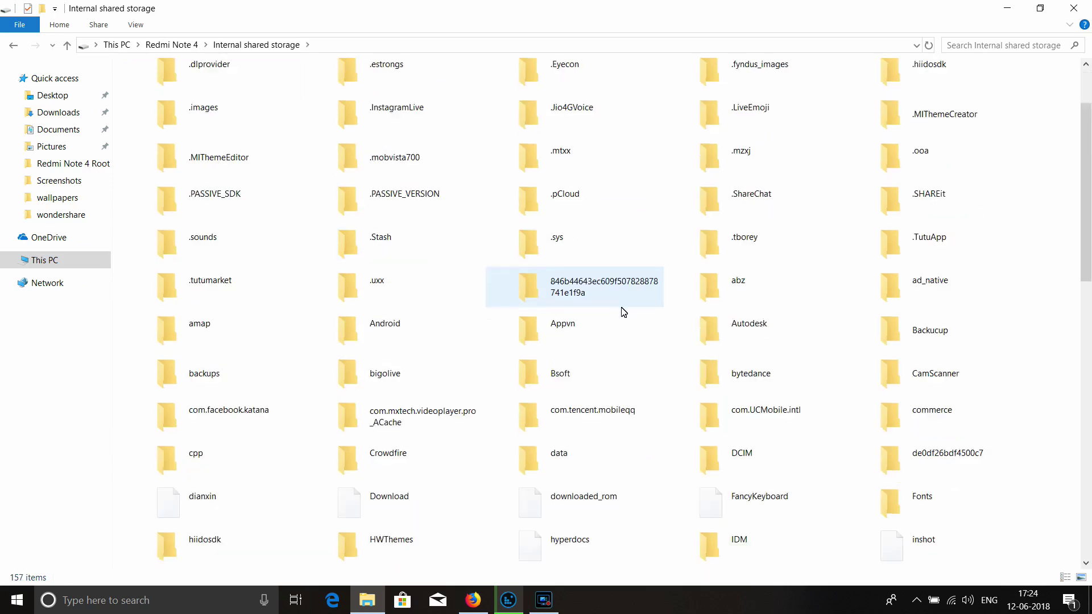
{"action": "scroll", "coordinate": [623, 312], "scroll_direction": "down", "scroll_amount": 10}
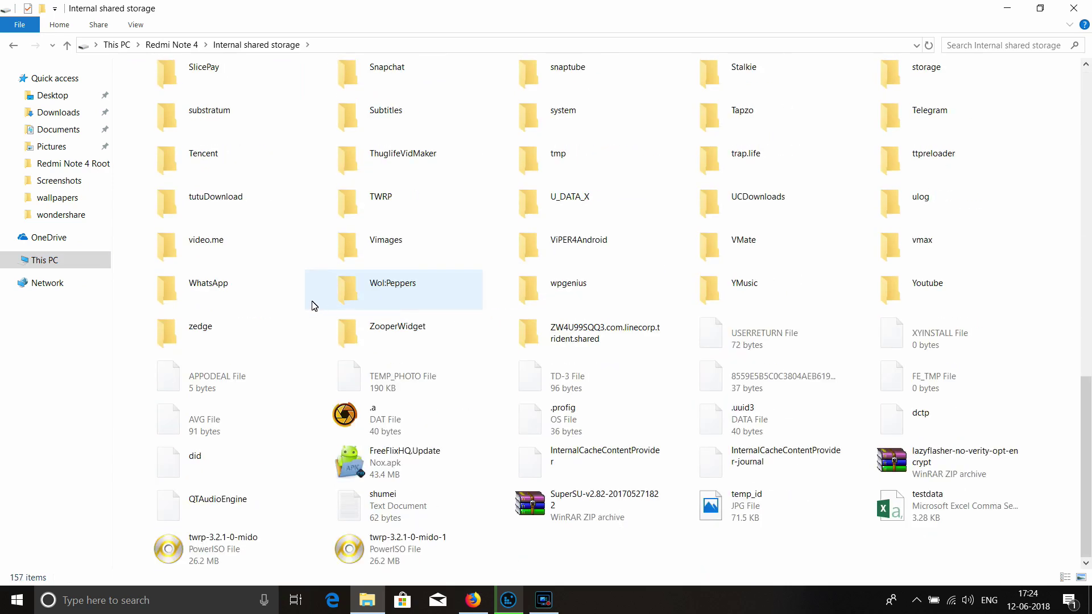
{"action": "left_click", "coordinate": [917, 295]}
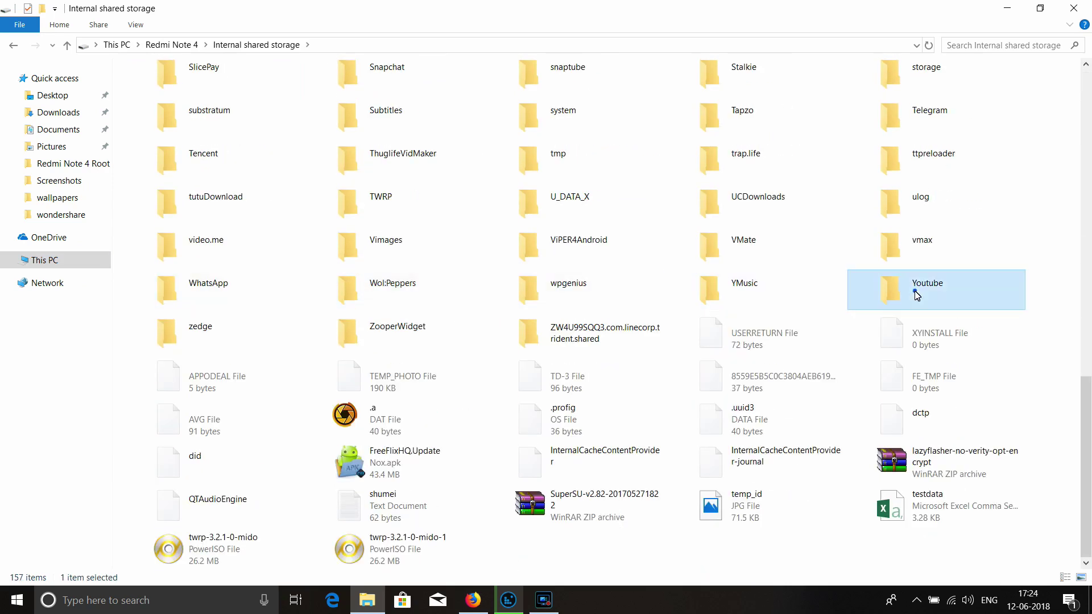
{"action": "double_click", "coordinate": [917, 295]}
{"action": "right_click", "coordinate": [479, 279]}
{"action": "left_click", "coordinate": [509, 357]}
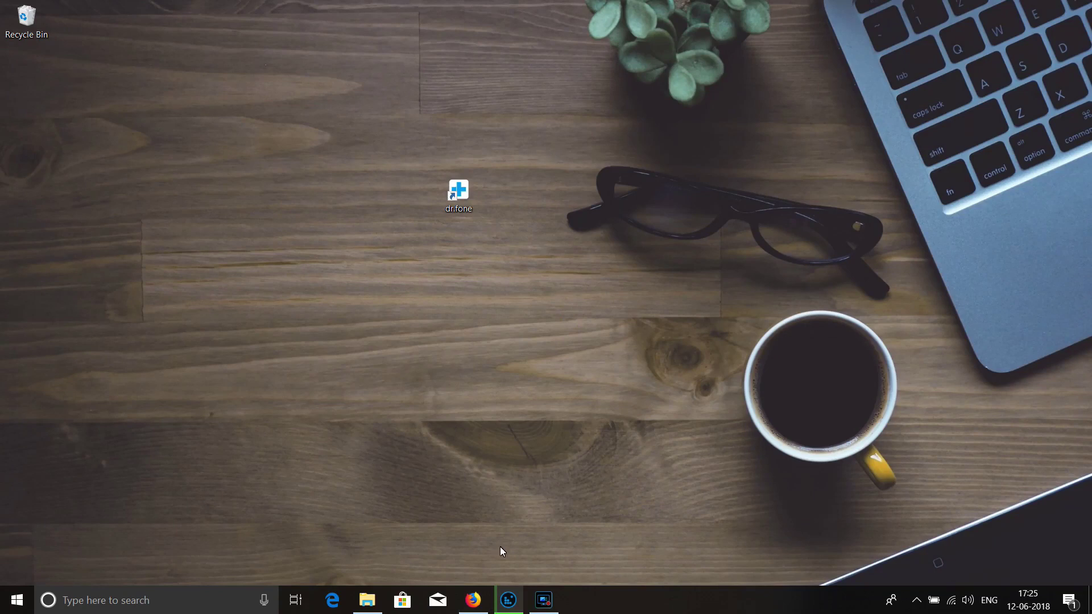
{"action": "left_click", "coordinate": [482, 602]}
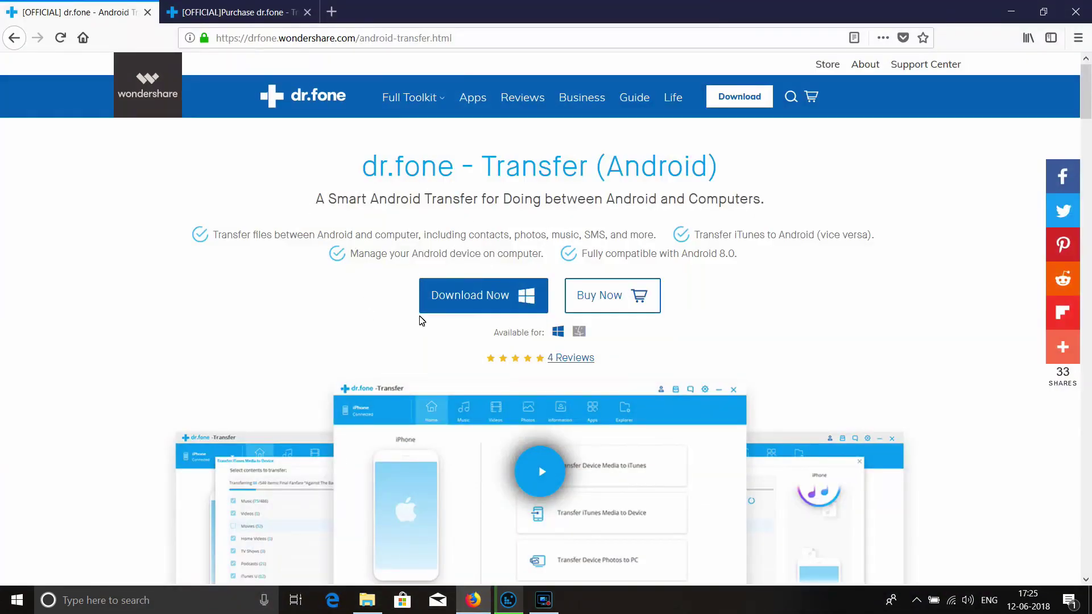
{"action": "scroll", "coordinate": [527, 232], "scroll_direction": "down", "scroll_amount": 10}
{"action": "scroll", "coordinate": [336, 183], "scroll_direction": "up", "scroll_amount": 10}
{"action": "left_click_drag", "start_coordinate": [355, 168], "coordinate": [732, 171]}
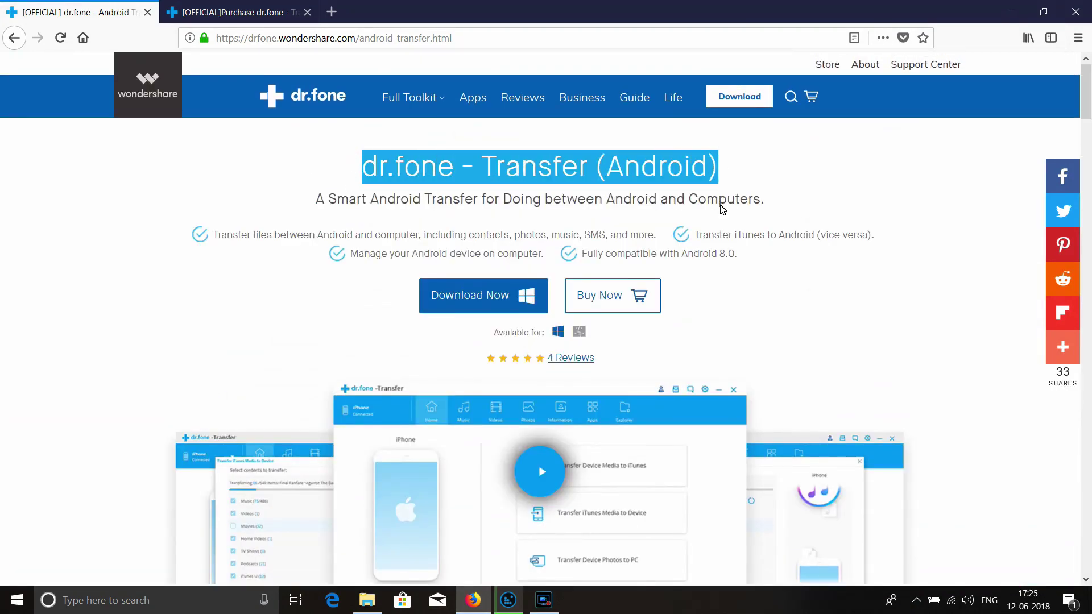
{"action": "left_click", "coordinate": [487, 180]}
{"action": "left_click_drag", "start_coordinate": [480, 165], "coordinate": [743, 172]}
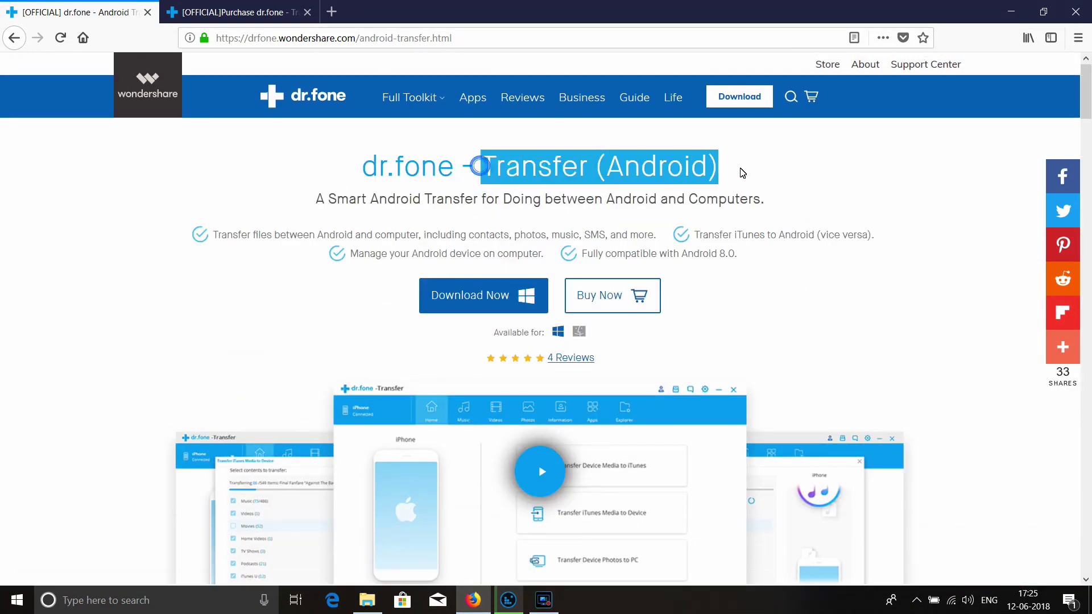
{"action": "left_click", "coordinate": [733, 194]}
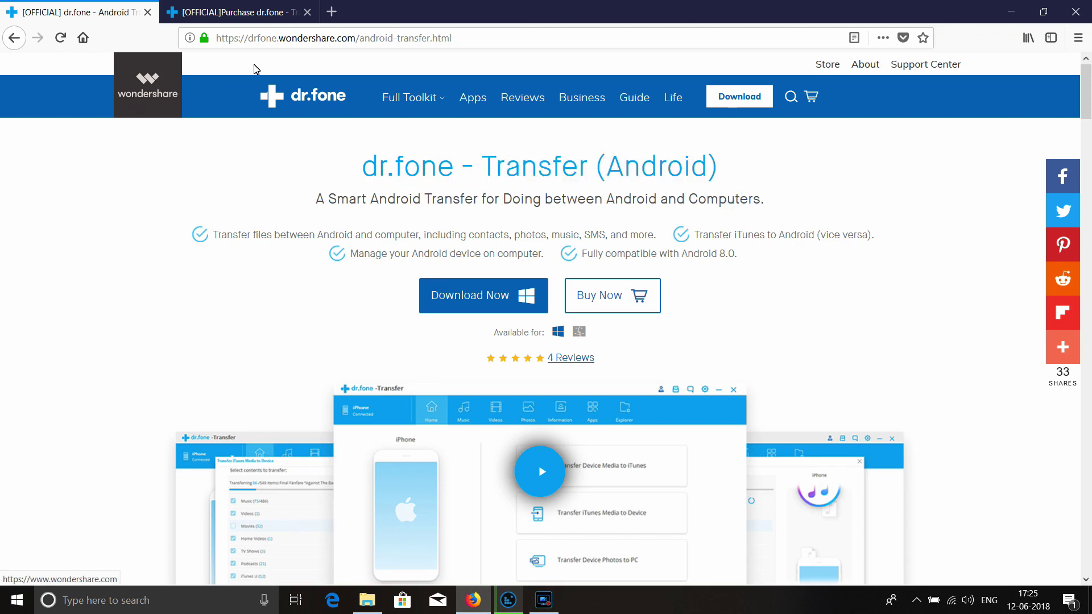
{"action": "left_click_drag", "start_coordinate": [278, 37], "coordinate": [354, 42]}
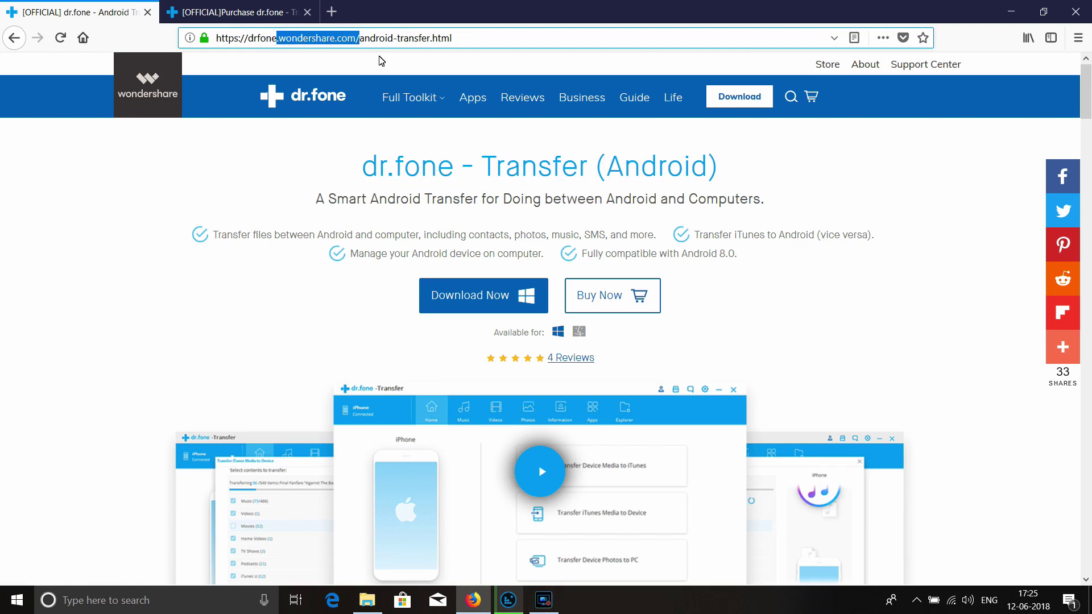
{"action": "left_click", "coordinate": [736, 212]}
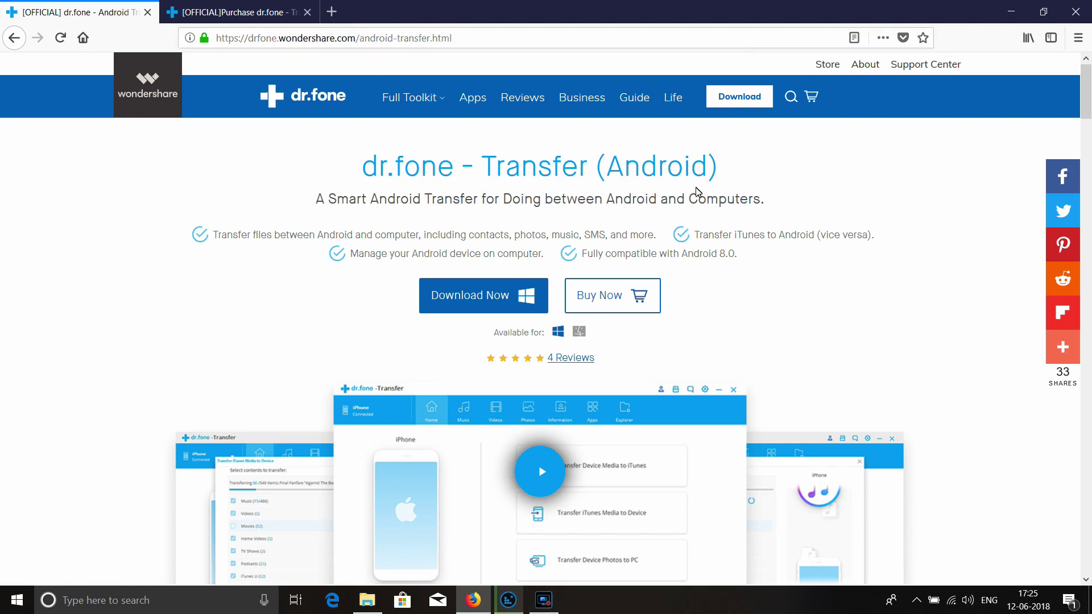
{"action": "left_click_drag", "start_coordinate": [608, 170], "coordinate": [714, 173]}
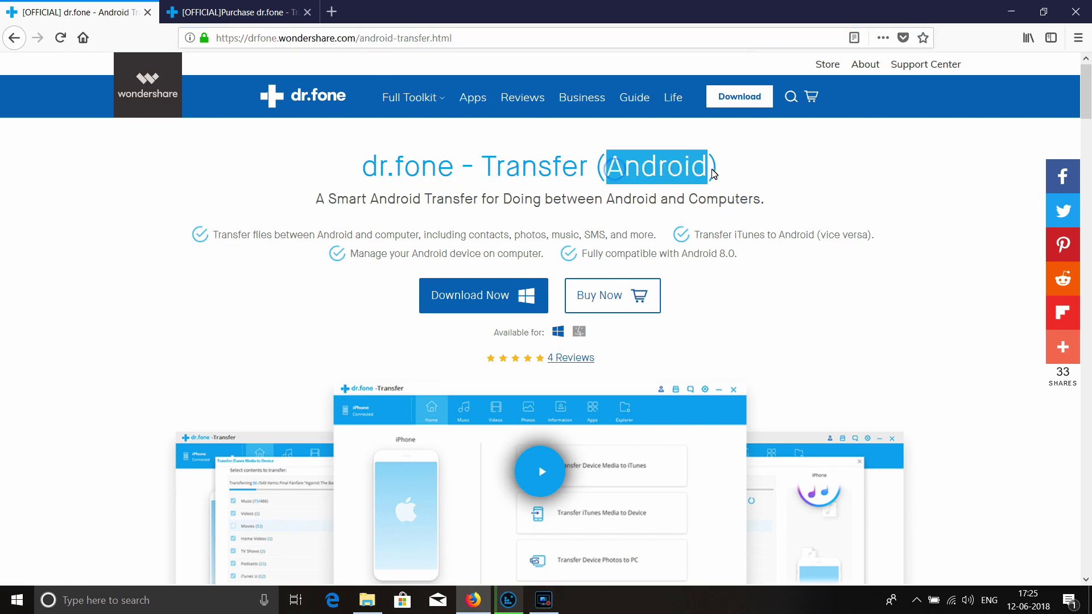
{"action": "left_click", "coordinate": [481, 238]}
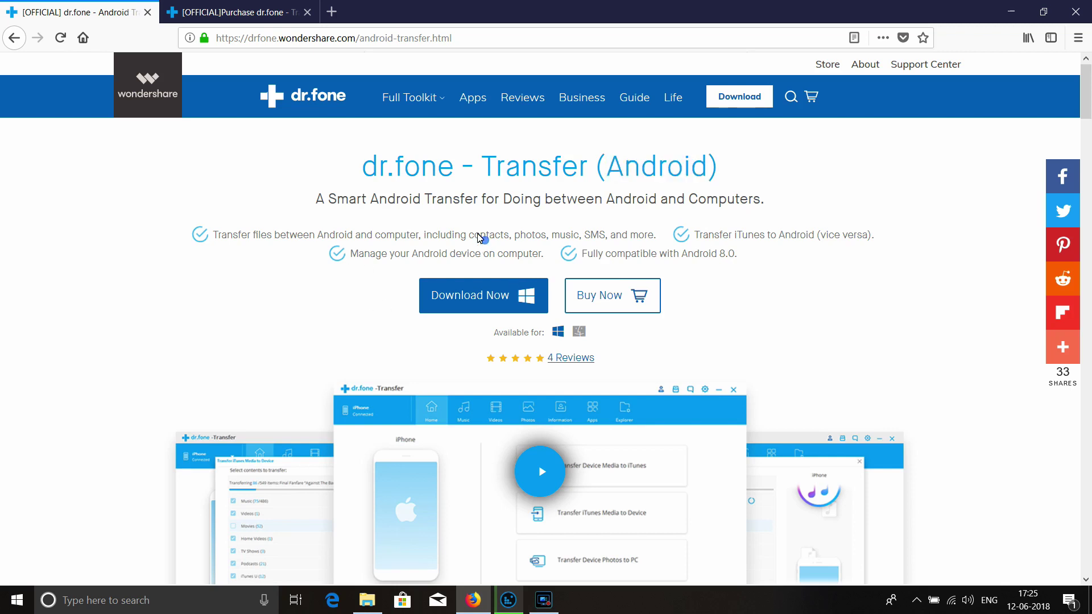
{"action": "mouse_move", "coordinate": [417, 102]}
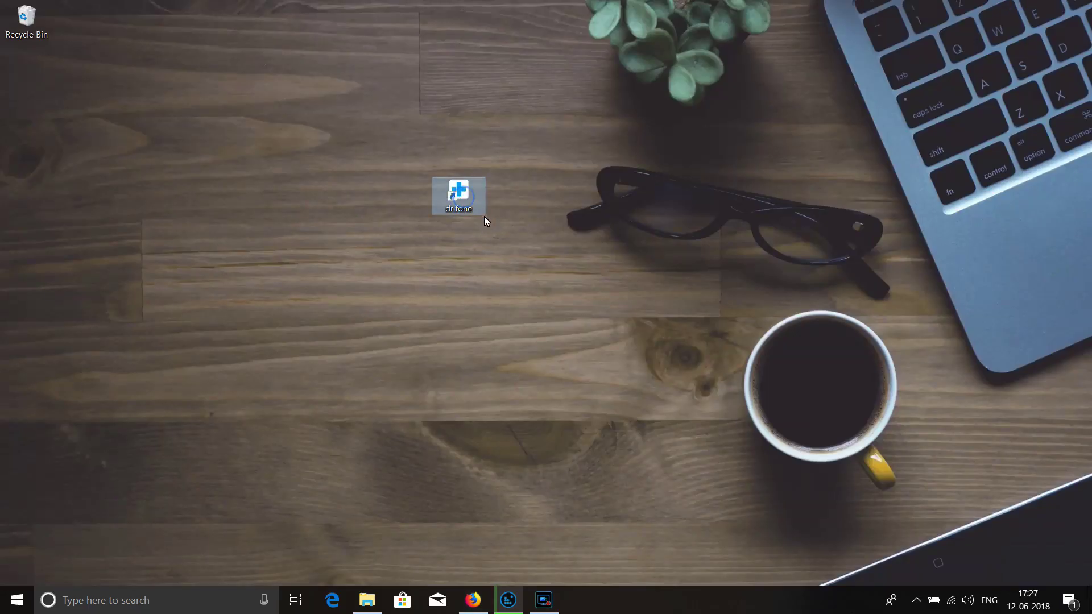
Launch dr.fone from its desktop shortcut.
{"action": "double_click", "coordinate": [465, 200]}
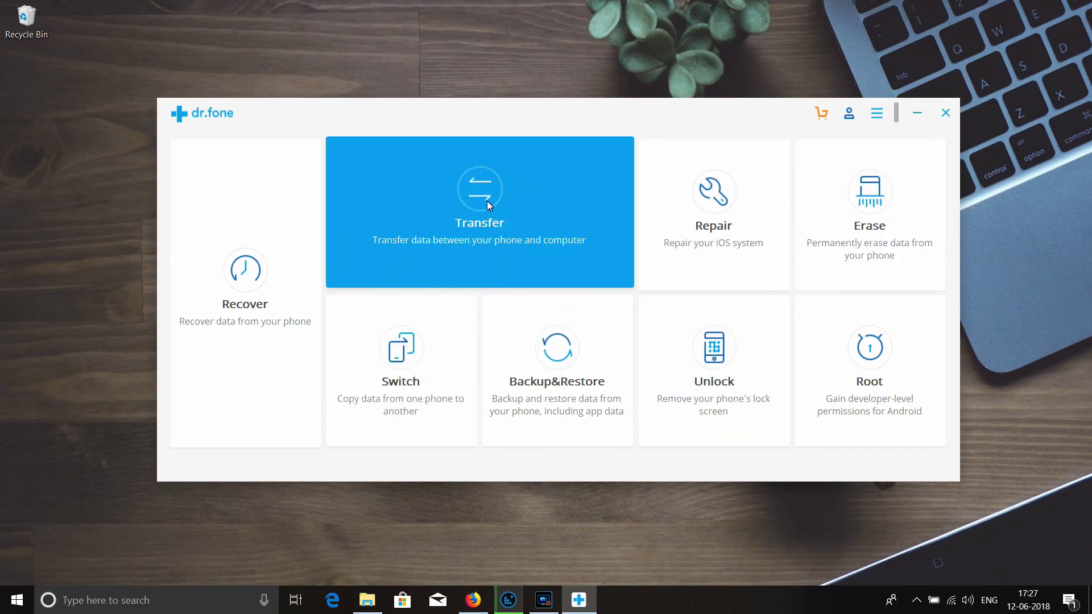
Open the Transfer tool to show the connected Xiaomi Redmi Note 4.
{"action": "left_click", "coordinate": [487, 202]}
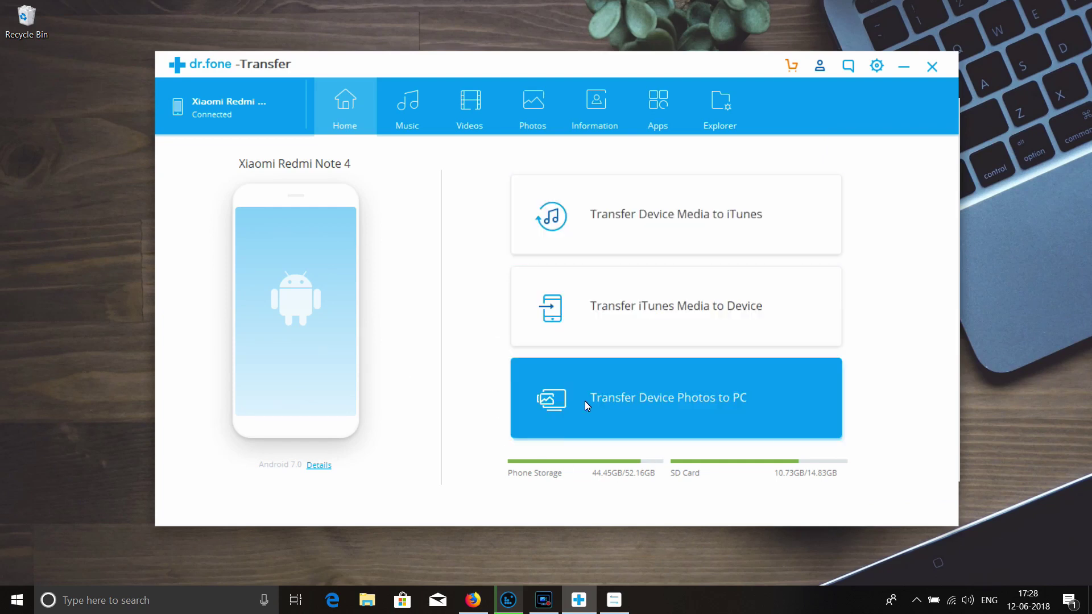
Open the phone's music library and try selecting the Tritonal and Rap God tracks.
{"action": "left_click", "coordinate": [392, 118]}
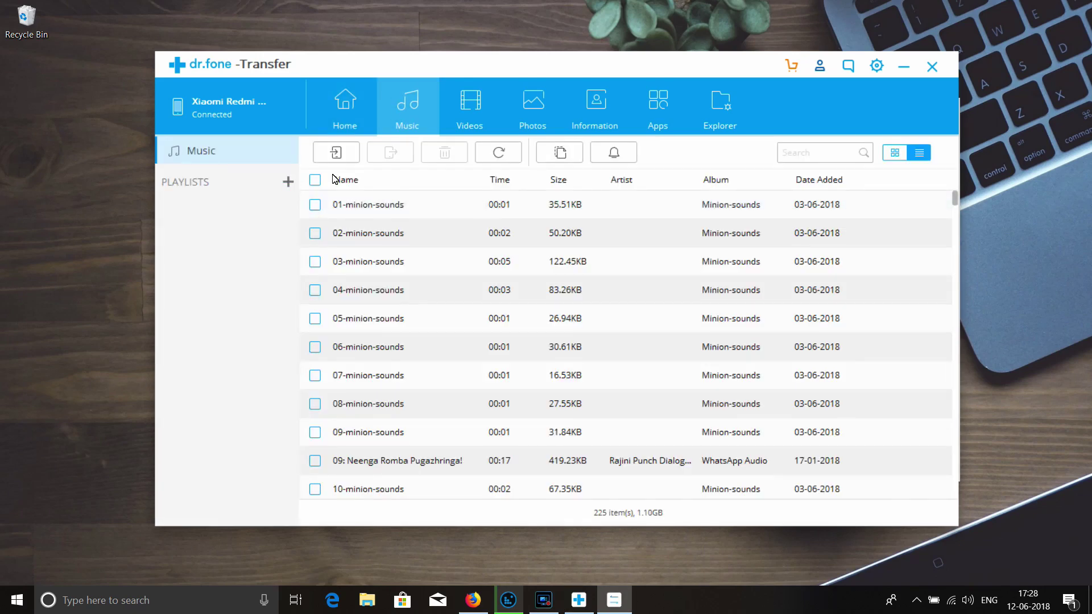
{"action": "scroll", "coordinate": [340, 295], "scroll_direction": "down", "scroll_amount": 8}
{"action": "scroll", "coordinate": [344, 332], "scroll_direction": "down", "scroll_amount": 20}
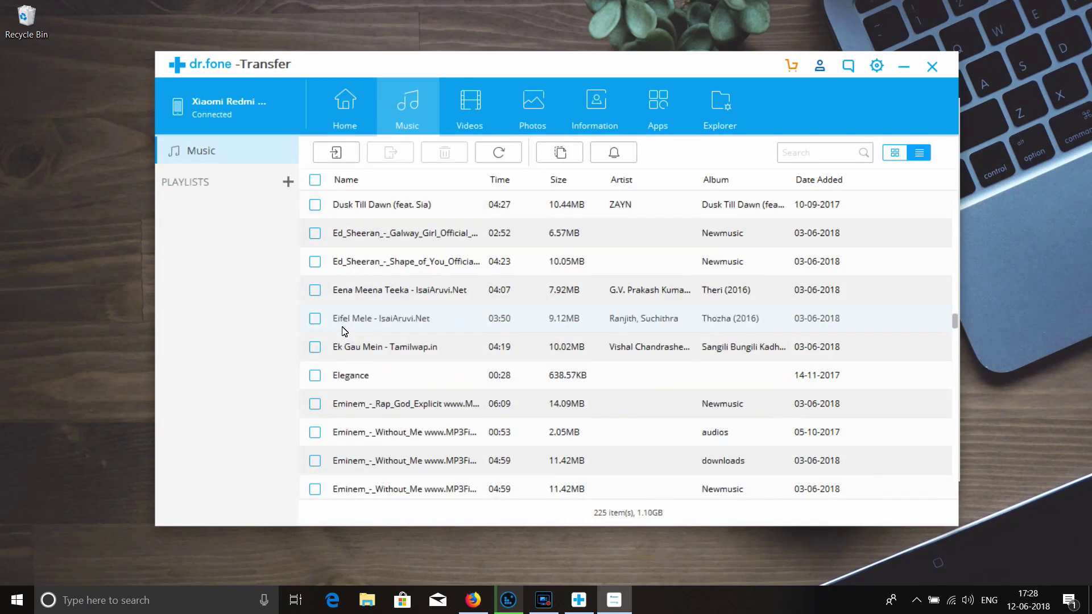
{"action": "scroll", "coordinate": [349, 335], "scroll_direction": "down", "scroll_amount": 20}
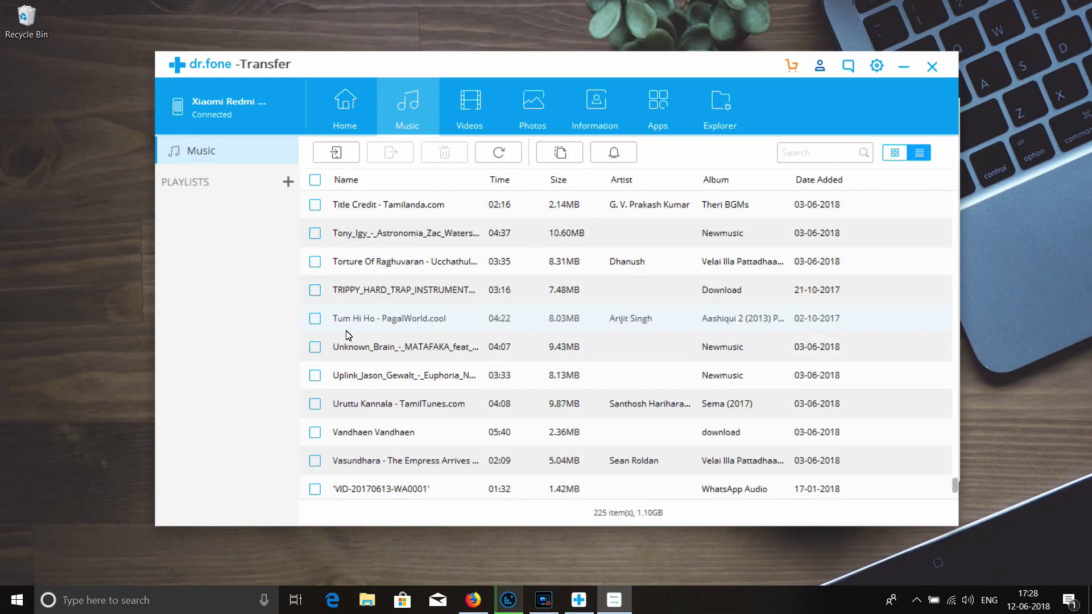
{"action": "scroll", "coordinate": [310, 329], "scroll_direction": "up", "scroll_amount": 14}
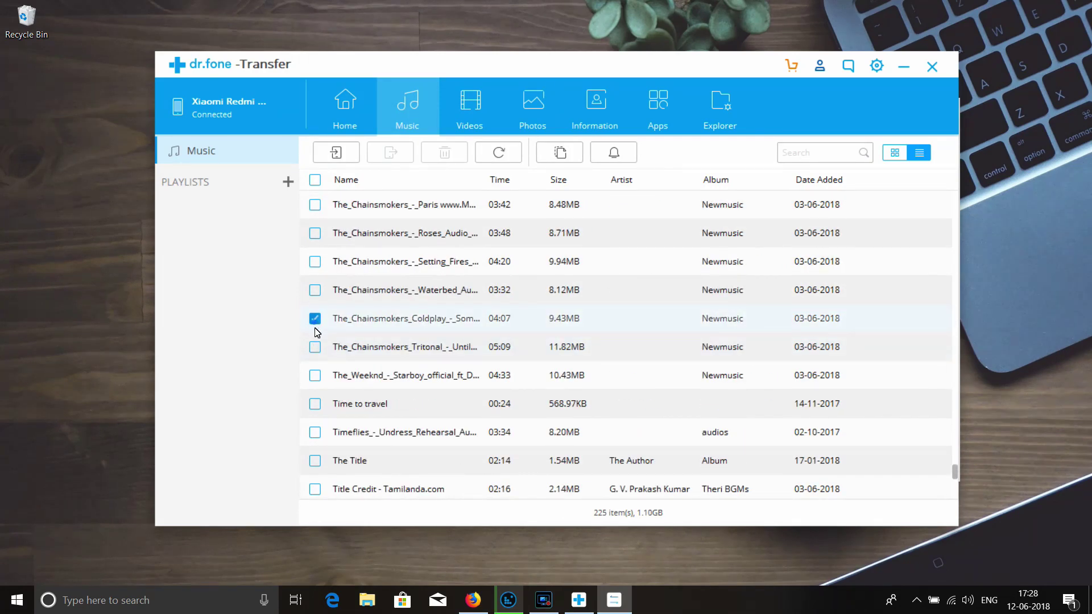
{"action": "left_click", "coordinate": [314, 346]}
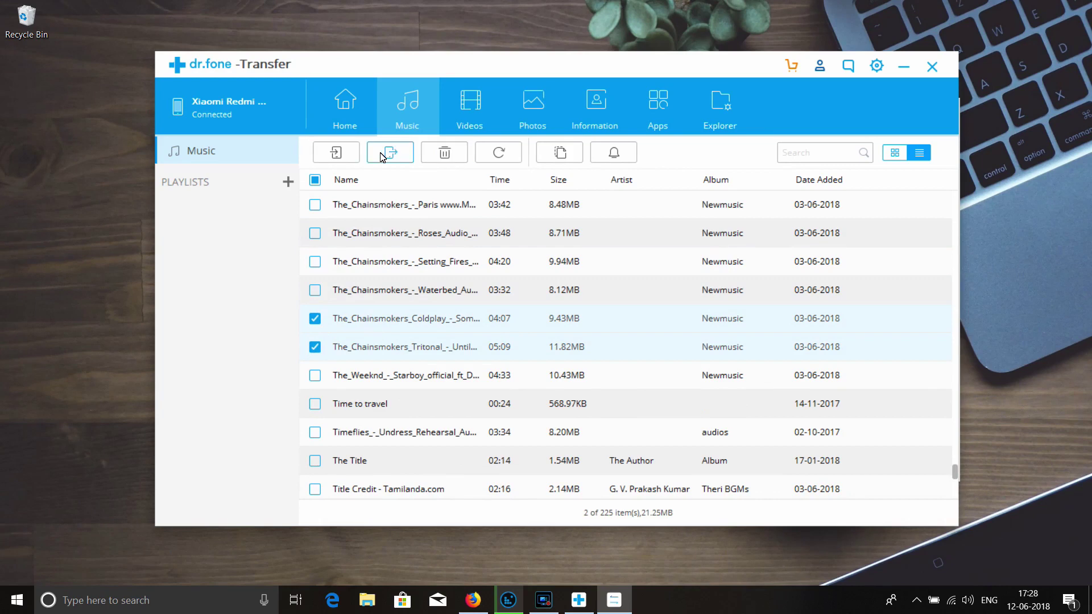
{"action": "scroll", "coordinate": [329, 345], "scroll_direction": "up", "scroll_amount": 20}
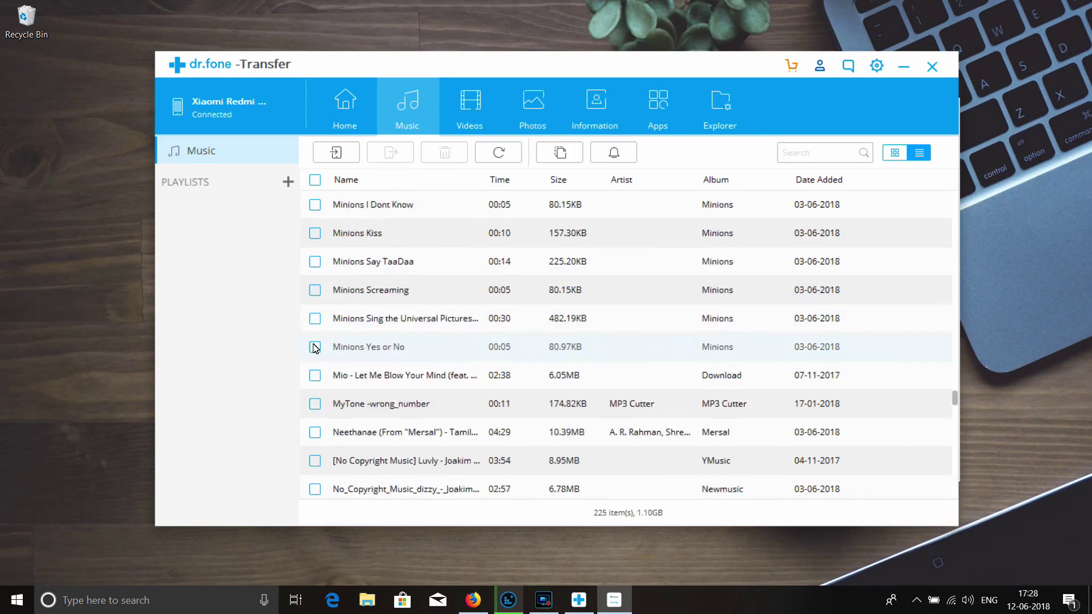
{"action": "left_click", "coordinate": [316, 348]}
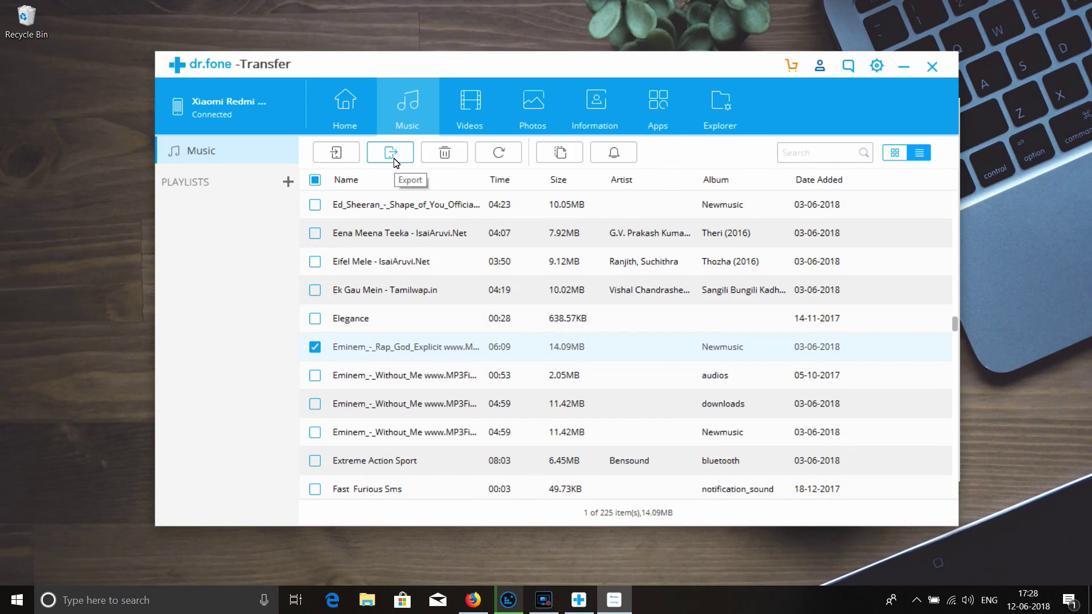
{"action": "left_click", "coordinate": [316, 348]}
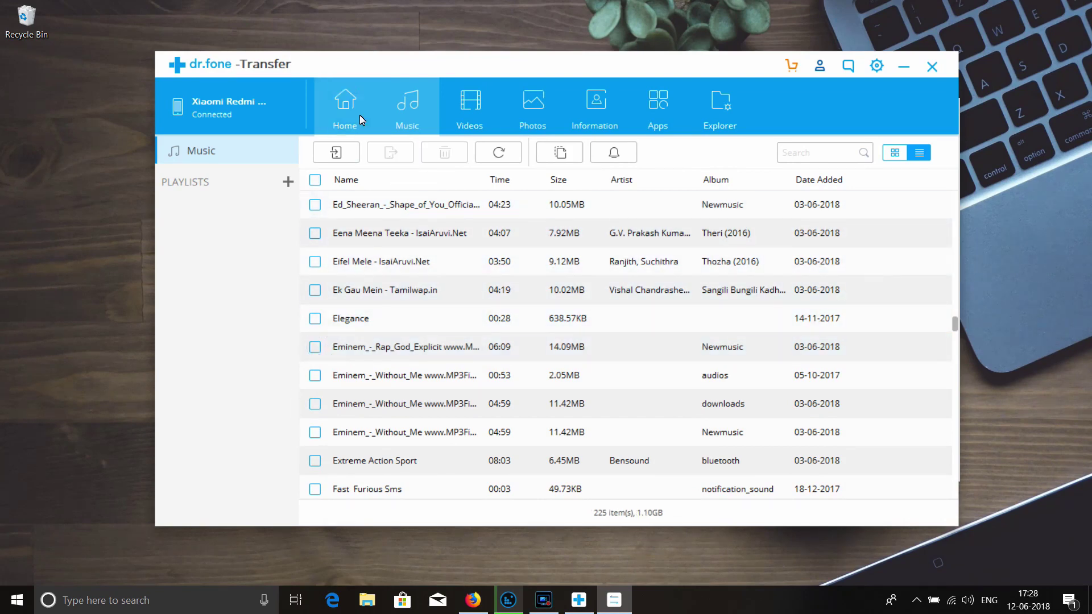
Toggle select-all on the song list, then clear the selection.
{"action": "left_click", "coordinate": [315, 180]}
{"action": "left_click", "coordinate": [316, 181]}
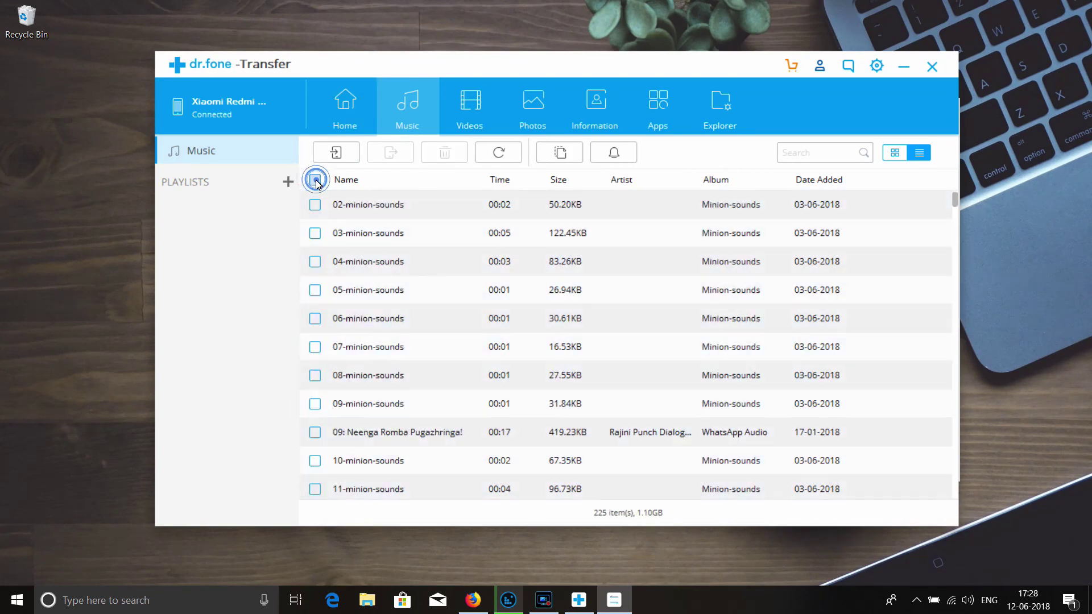
{"action": "left_click", "coordinate": [316, 181]}
{"action": "left_click", "coordinate": [316, 180]}
{"action": "left_click", "coordinate": [316, 181]}
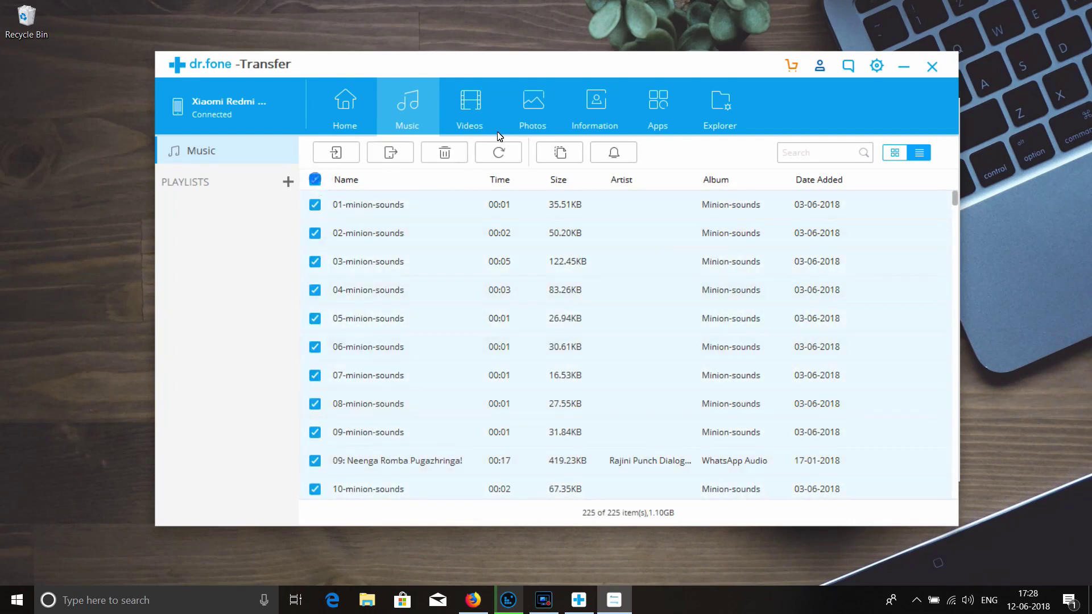
{"action": "left_click", "coordinate": [393, 152]}
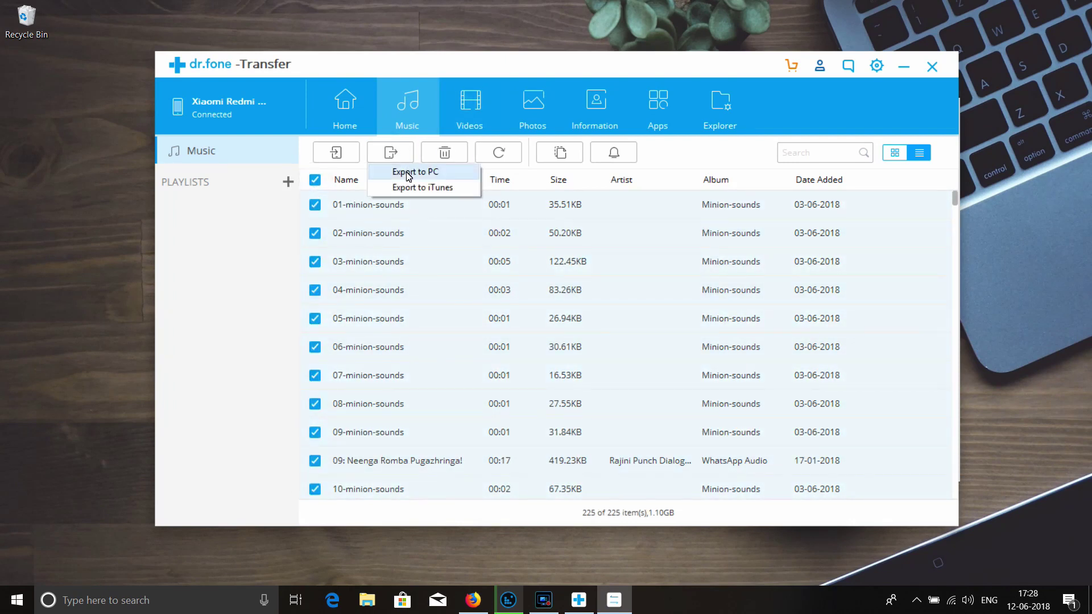
{"action": "left_click", "coordinate": [315, 180]}
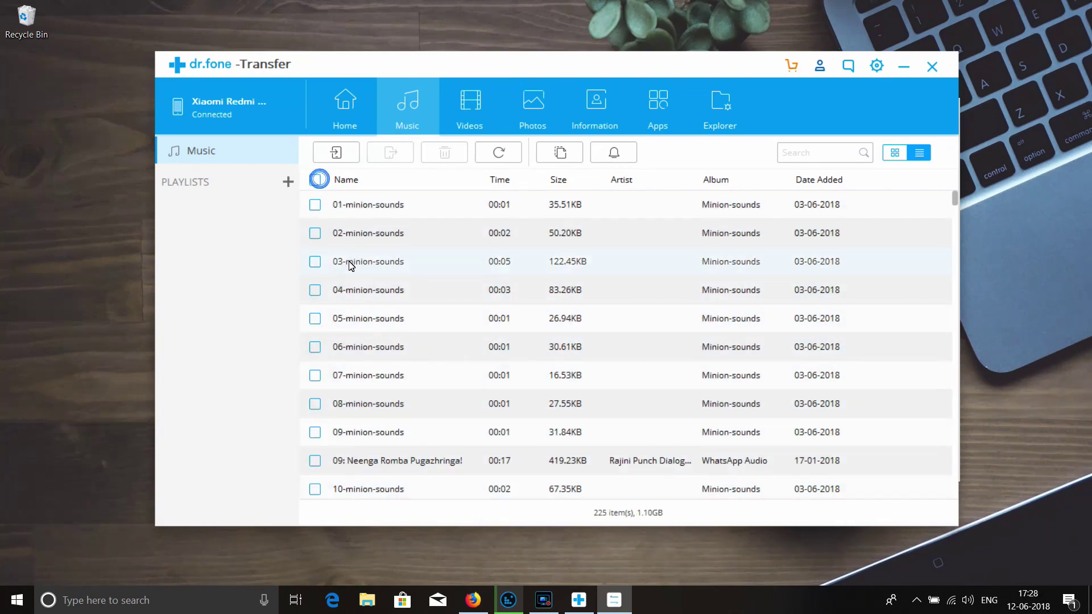
Select the Closer remix and try sending it to iTunes, dismissing the notice.
{"action": "scroll", "coordinate": [348, 263], "scroll_direction": "down", "scroll_amount": 10}
{"action": "scroll", "coordinate": [346, 290], "scroll_direction": "down", "scroll_amount": 10}
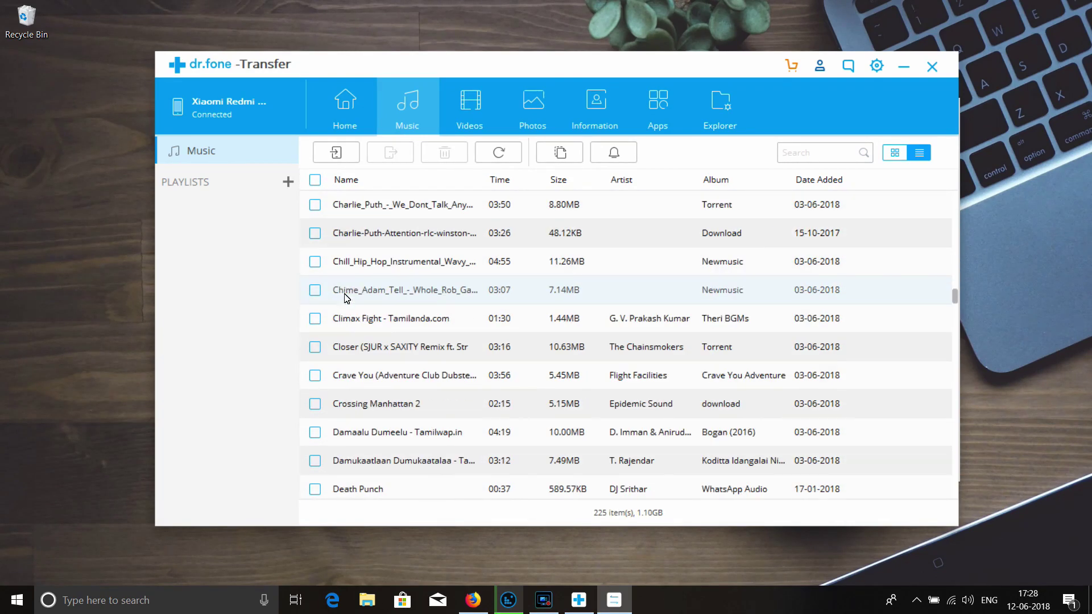
{"action": "left_click", "coordinate": [315, 347]}
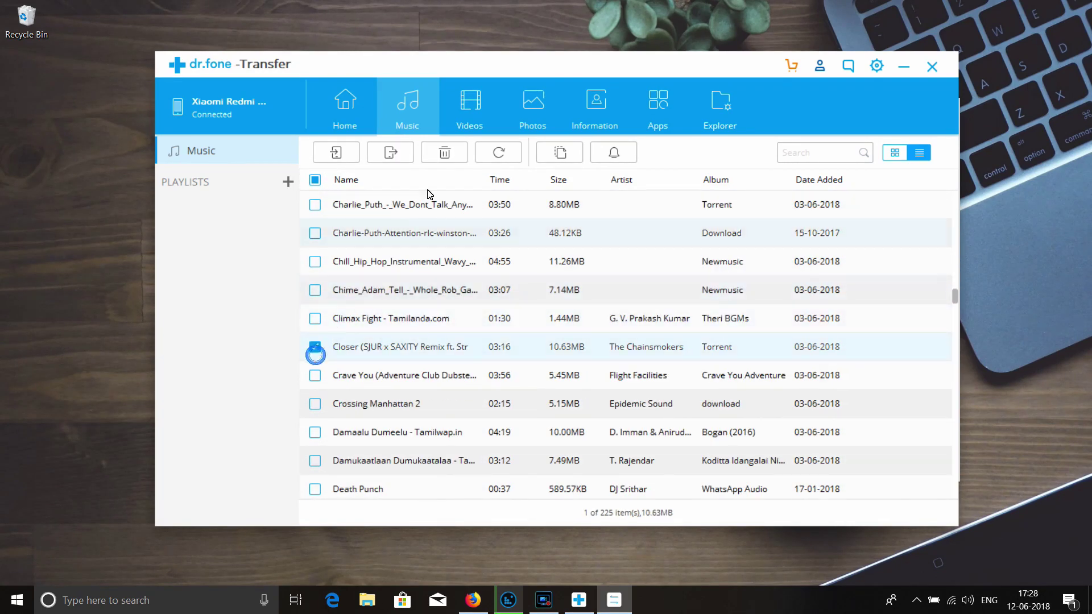
{"action": "left_click", "coordinate": [391, 153]}
{"action": "left_click", "coordinate": [407, 185]}
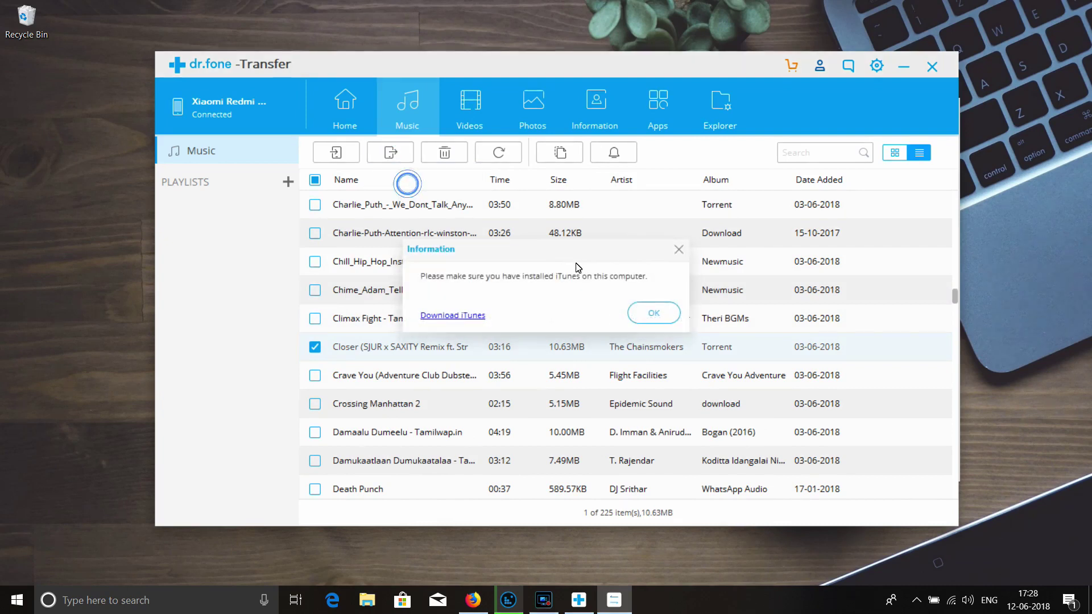
{"action": "left_click", "coordinate": [648, 313]}
Export the Closer remix to the PC's Music folder.
{"action": "left_click", "coordinate": [395, 162]}
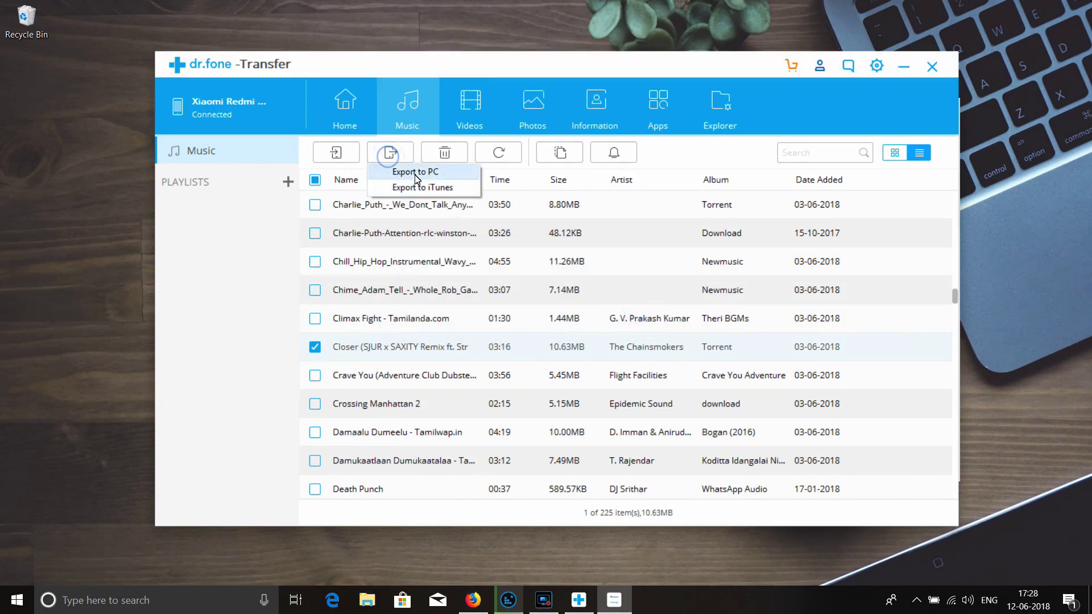
{"action": "left_click", "coordinate": [414, 172]}
{"action": "scroll", "coordinate": [540, 325], "scroll_direction": "down", "scroll_amount": 2}
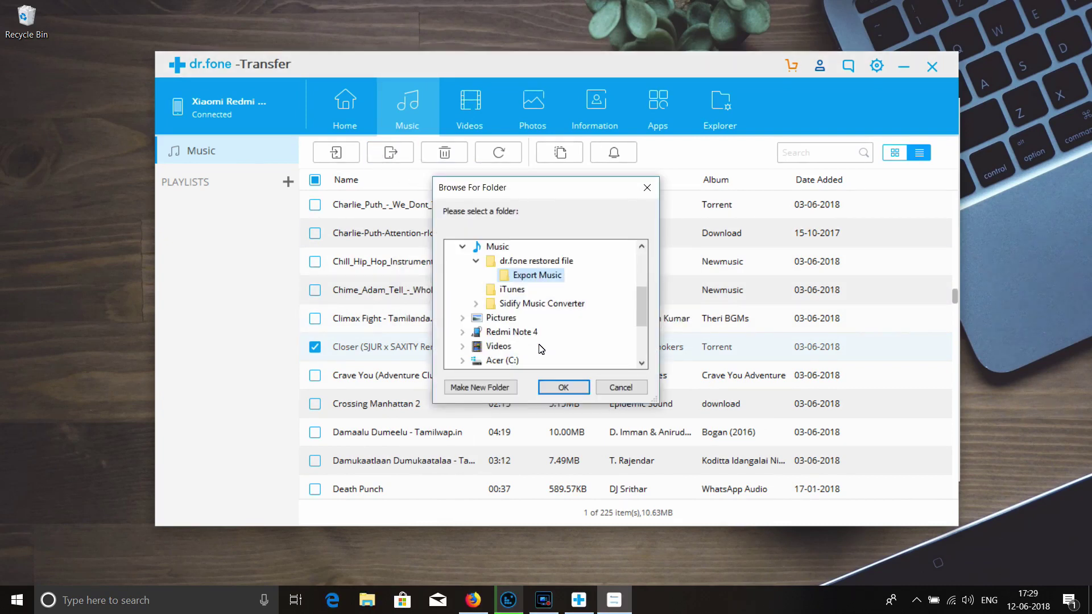
{"action": "left_click", "coordinate": [476, 261]}
{"action": "left_click", "coordinate": [498, 251]}
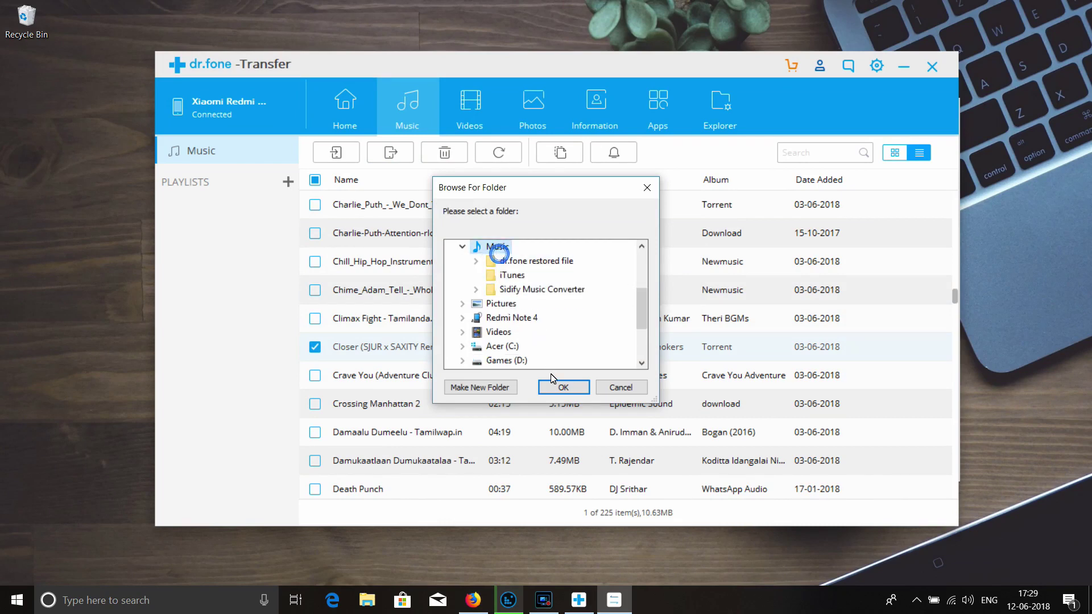
{"action": "left_click", "coordinate": [560, 387]}
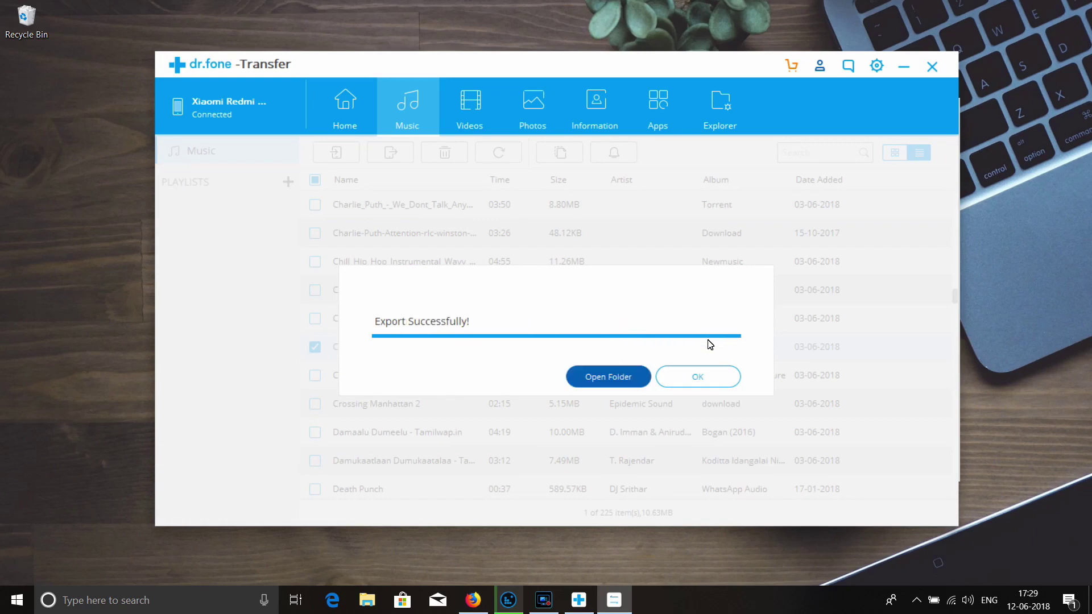
Open the destination folder to confirm the Closer file, then close it.
{"action": "left_click", "coordinate": [606, 377]}
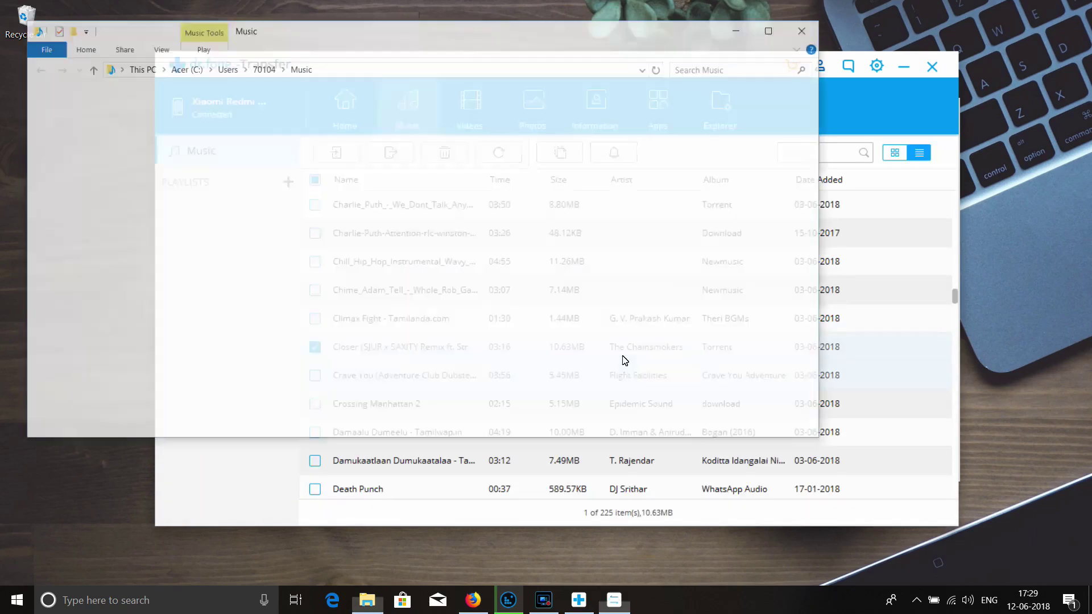
{"action": "left_click", "coordinate": [213, 175]}
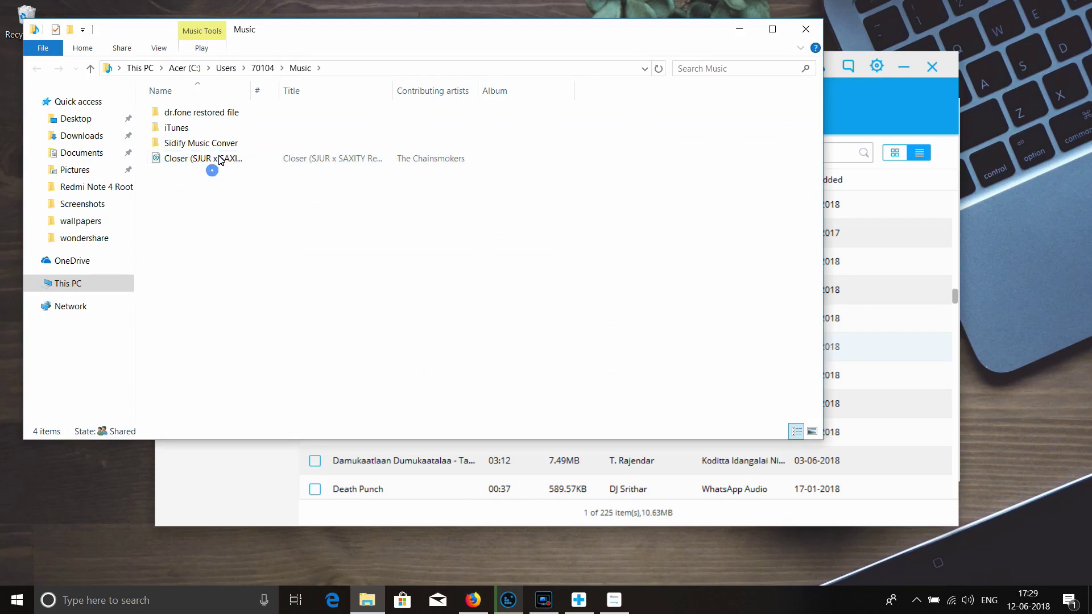
{"action": "left_click", "coordinate": [219, 158]}
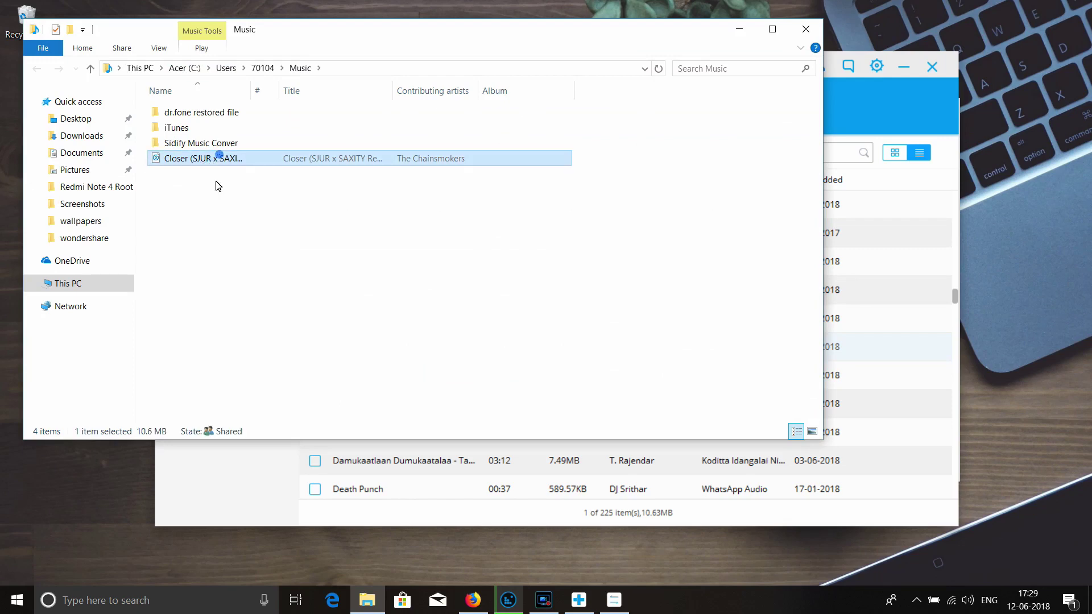
{"action": "left_click", "coordinate": [814, 38]}
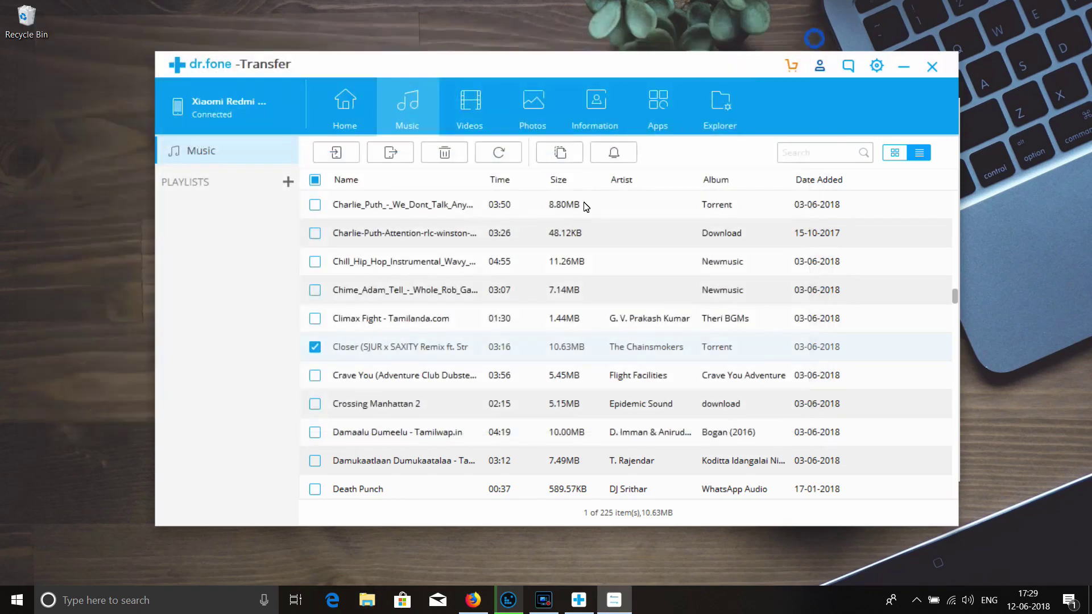
Switch to the phone's videos and try a title search for 'eds', then clear it.
{"action": "left_click", "coordinate": [316, 181]}
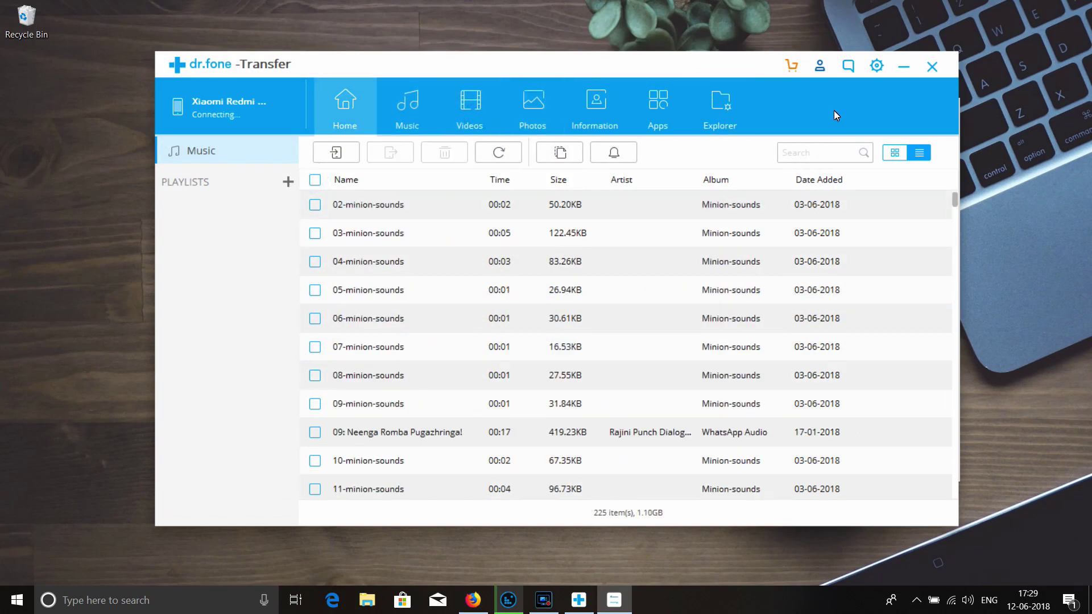
{"action": "left_click", "coordinate": [484, 111]}
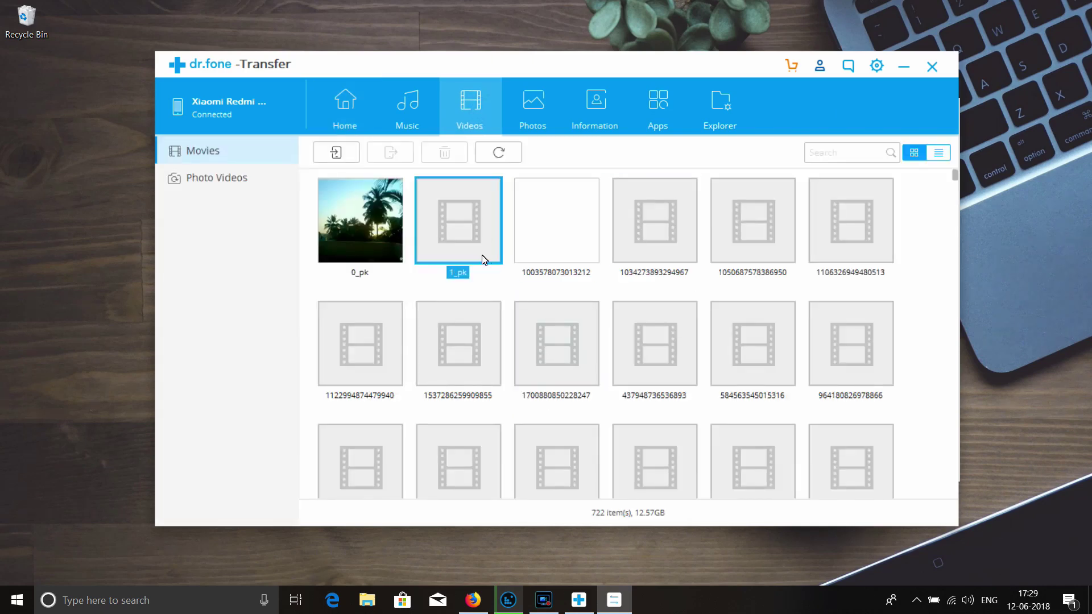
{"action": "left_click", "coordinate": [824, 156]}
{"action": "type", "text": "eds"}
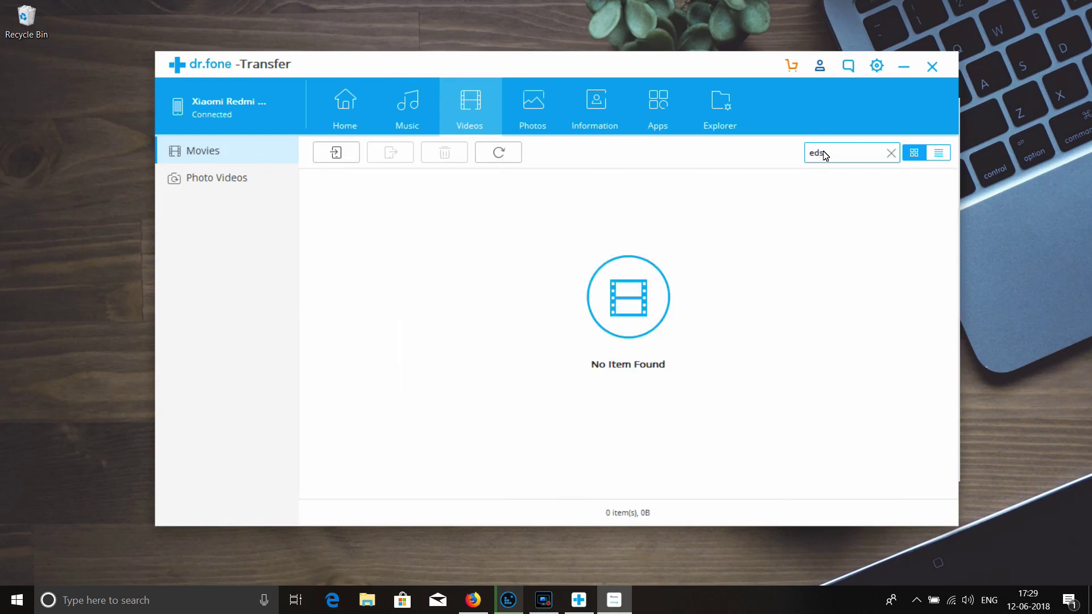
{"action": "key", "text": "BackSpace"}
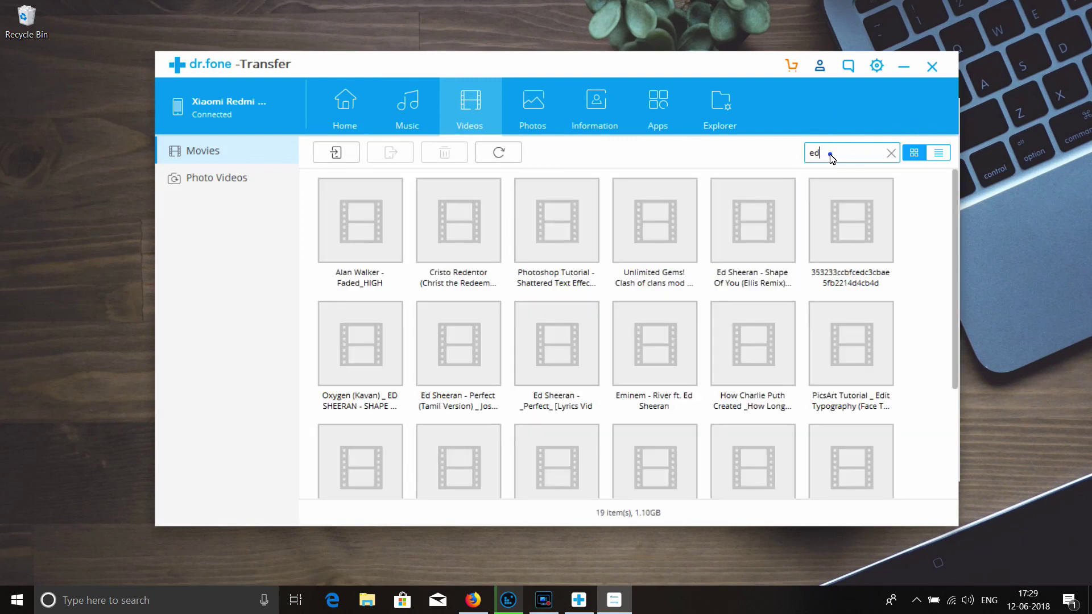
{"action": "key", "text": "BackSpace"}
{"action": "key", "text": "BackSpace"}
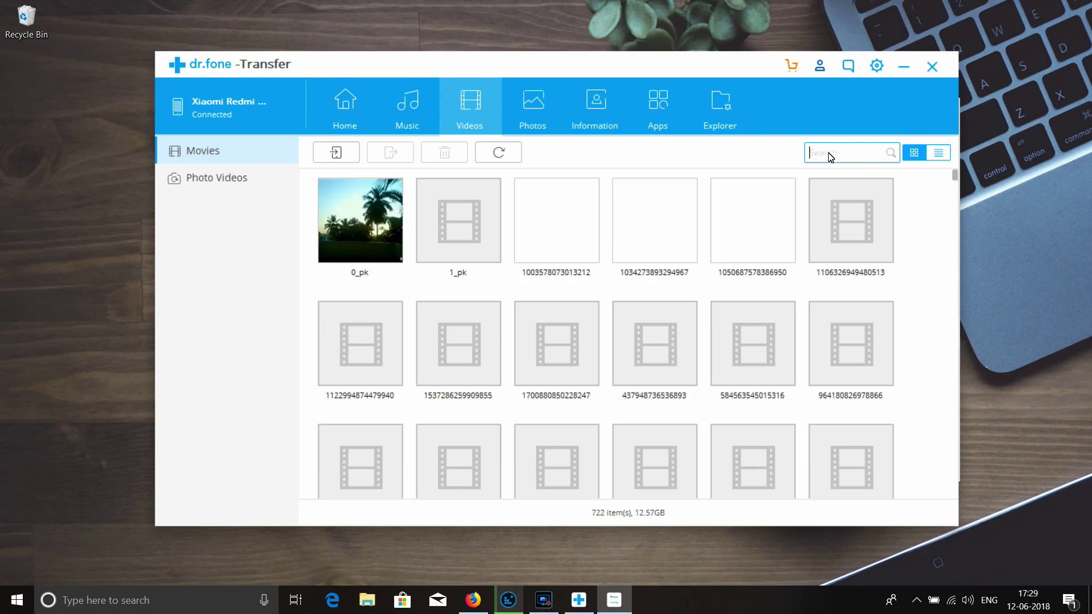
Try selecting videos, use list view to check all 722, then return to thumbnails and deselect.
{"action": "left_click", "coordinate": [373, 190]}
{"action": "left_click", "coordinate": [733, 277]}
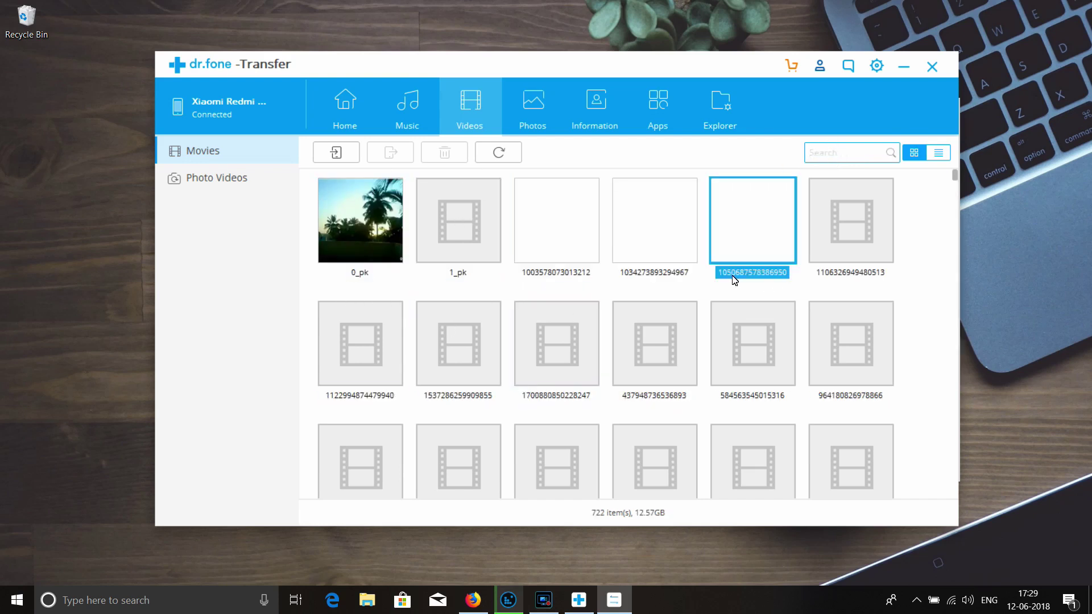
{"action": "left_click", "coordinate": [909, 219]}
{"action": "left_click", "coordinate": [939, 153]}
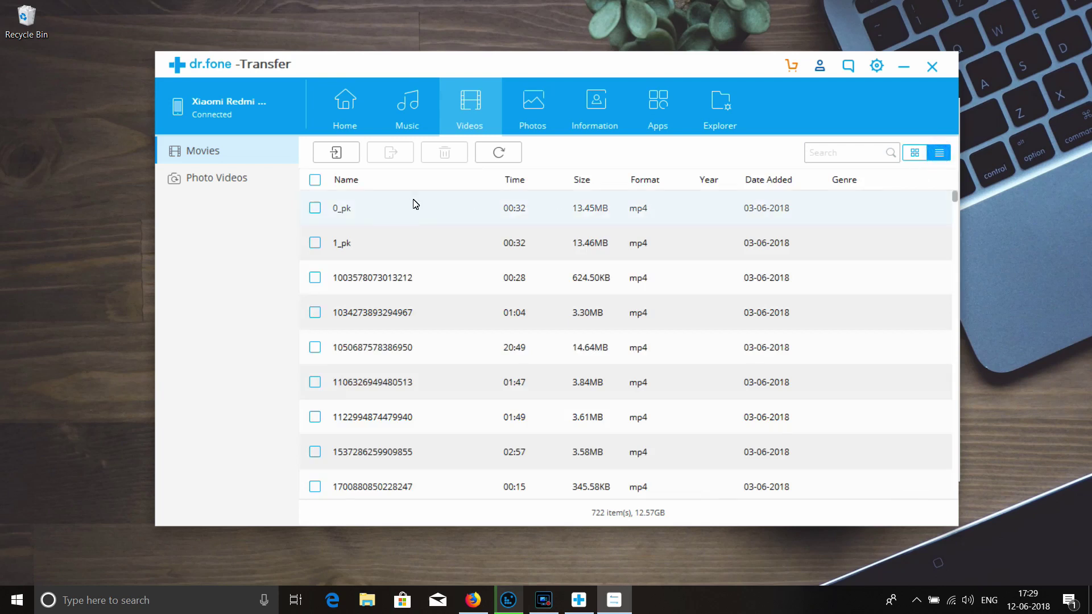
{"action": "left_click", "coordinate": [316, 180]}
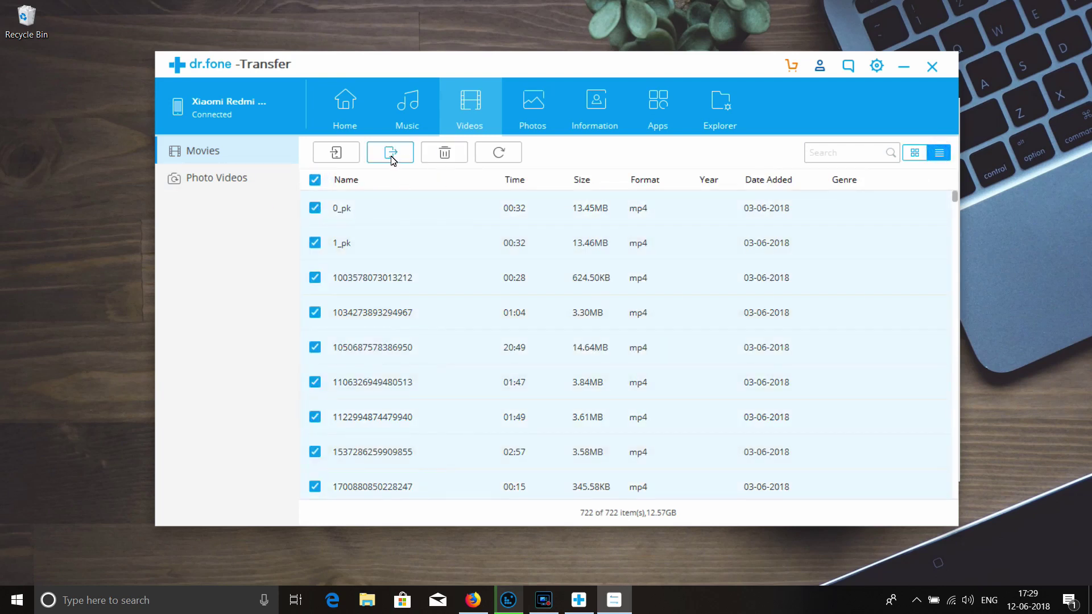
{"action": "left_click", "coordinate": [915, 154]}
{"action": "left_click", "coordinate": [912, 288]}
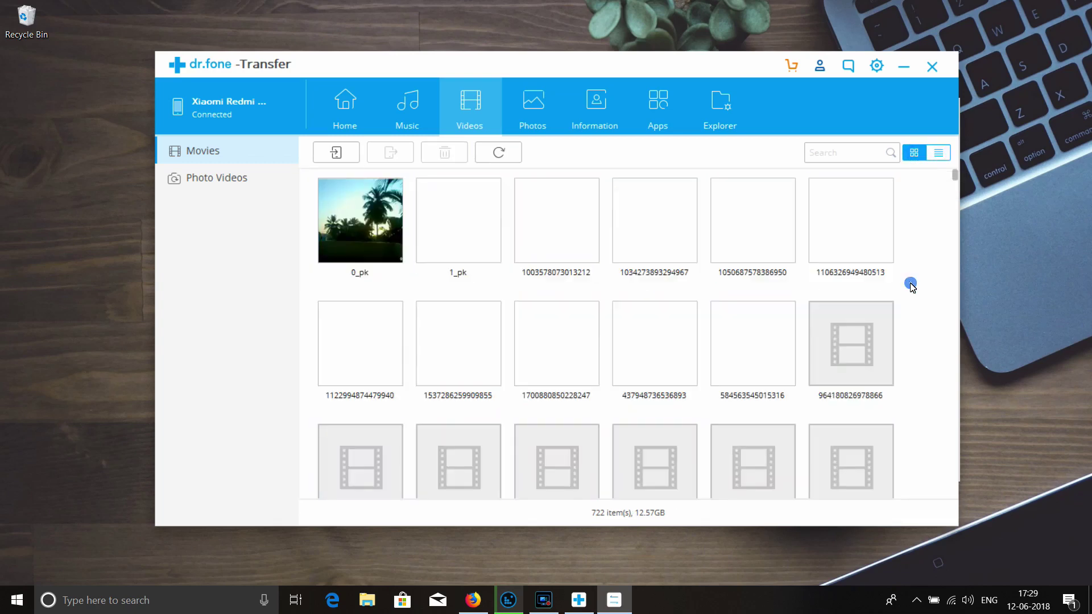
Select videos in the grid, ending with Eminem - River ft. Ed Sheeran.
{"action": "scroll", "coordinate": [910, 302], "scroll_direction": "down", "scroll_amount": 5}
{"action": "scroll", "coordinate": [910, 305], "scroll_direction": "up", "scroll_amount": 5}
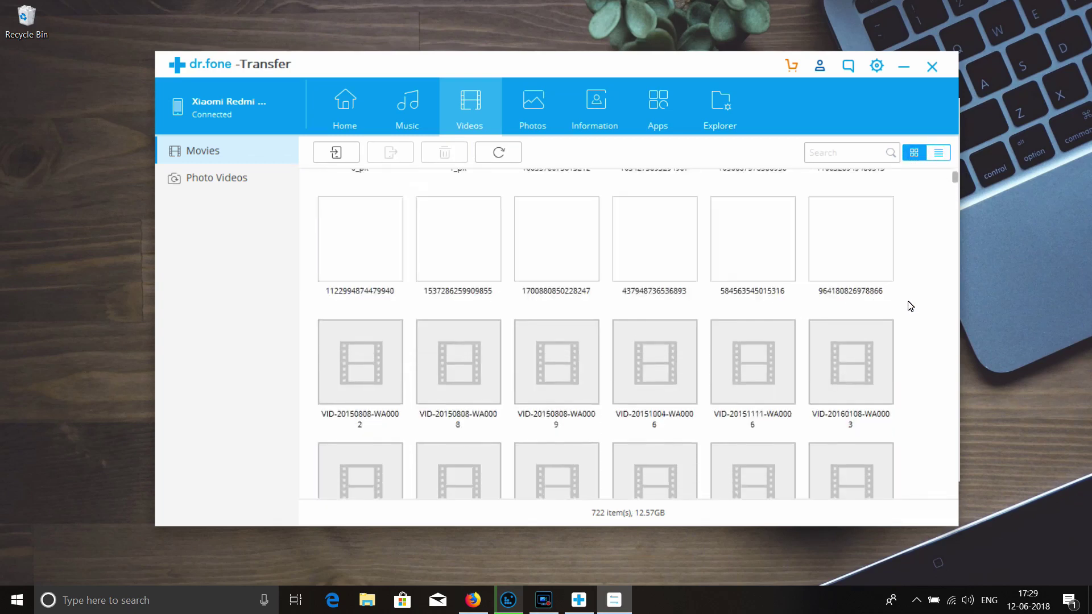
{"action": "scroll", "coordinate": [910, 305], "scroll_direction": "down", "scroll_amount": 5}
{"action": "scroll", "coordinate": [910, 305], "scroll_direction": "up", "scroll_amount": 5}
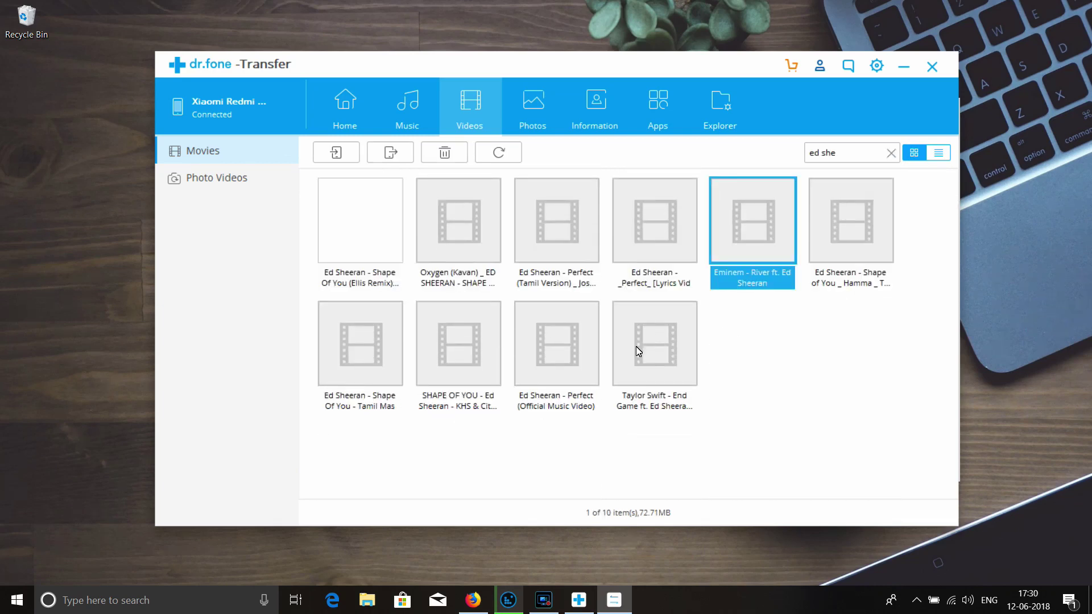
{"action": "left_click", "coordinate": [636, 348]}
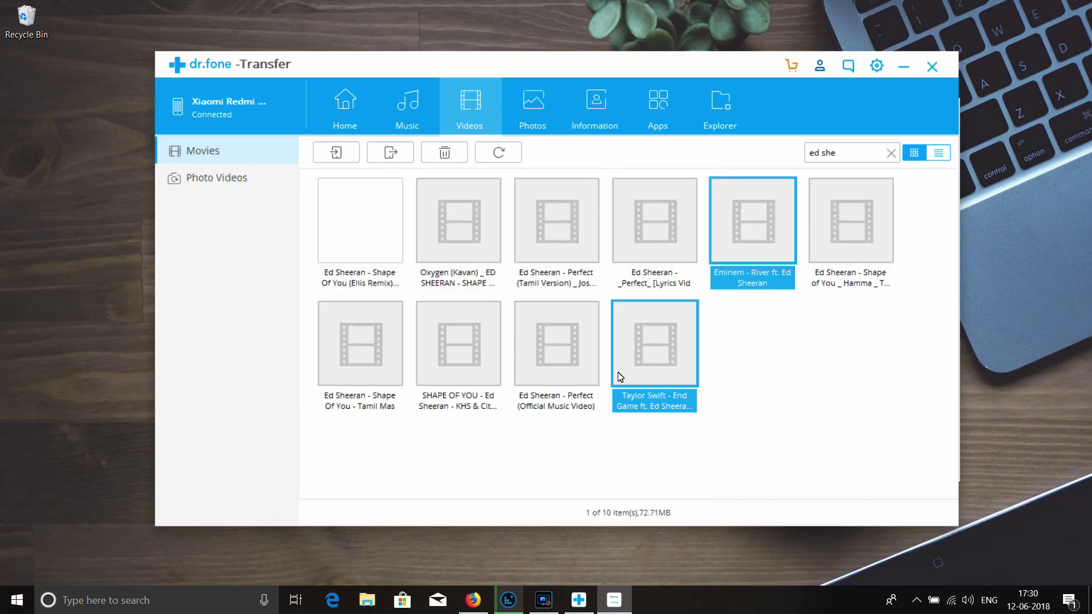
{"action": "left_click", "coordinate": [583, 400]}
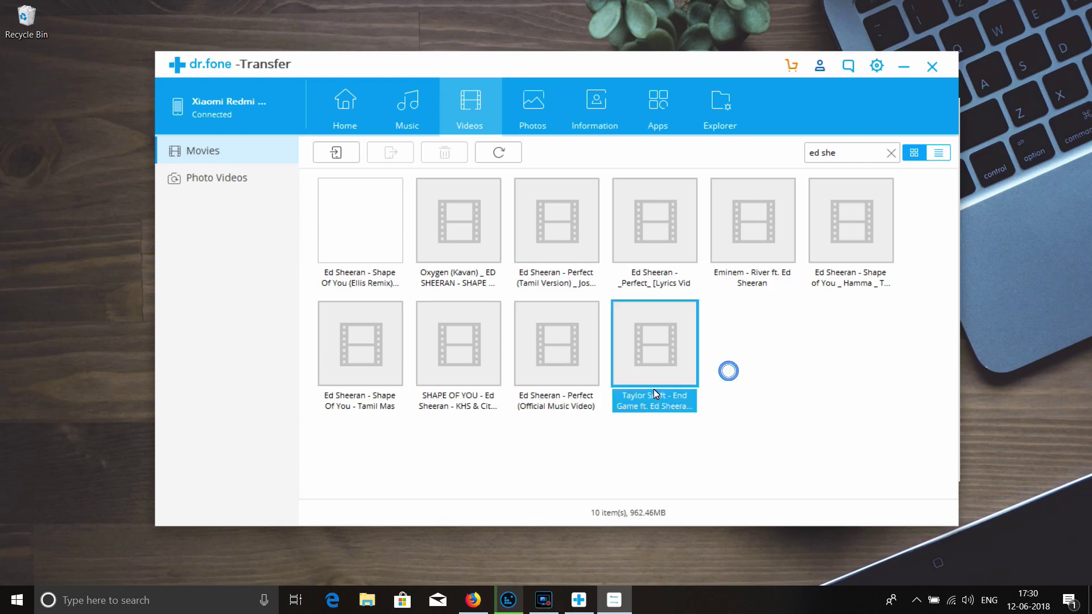
{"action": "left_click", "coordinate": [742, 277]}
Export Eminem - River ft. Ed Sheeran to the PC's Videos folder and open that folder.
{"action": "left_click", "coordinate": [391, 152]}
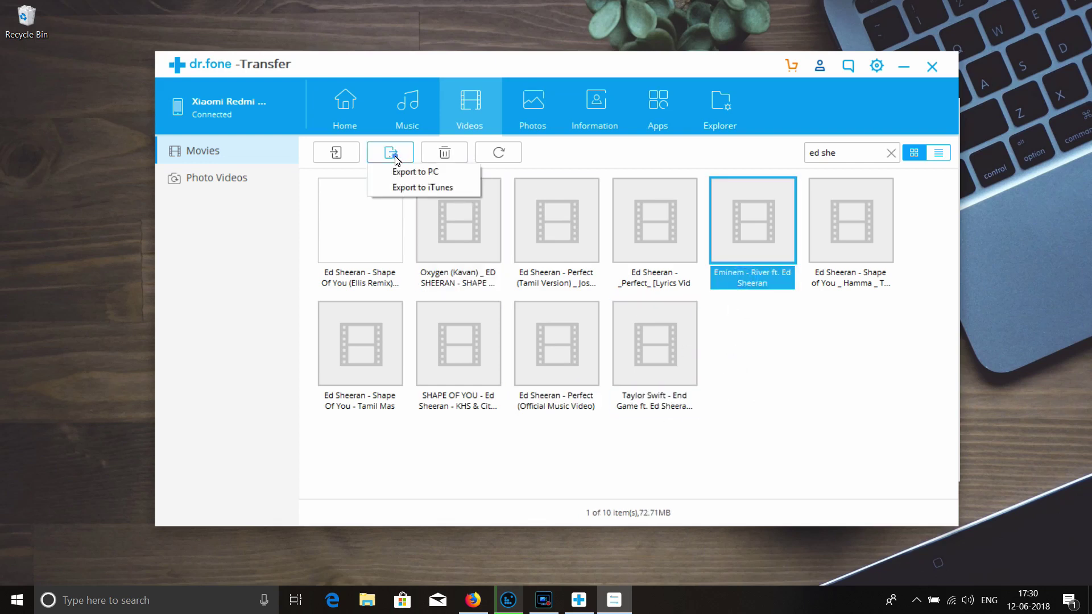
{"action": "left_click", "coordinate": [420, 172]}
{"action": "left_click", "coordinate": [476, 345]}
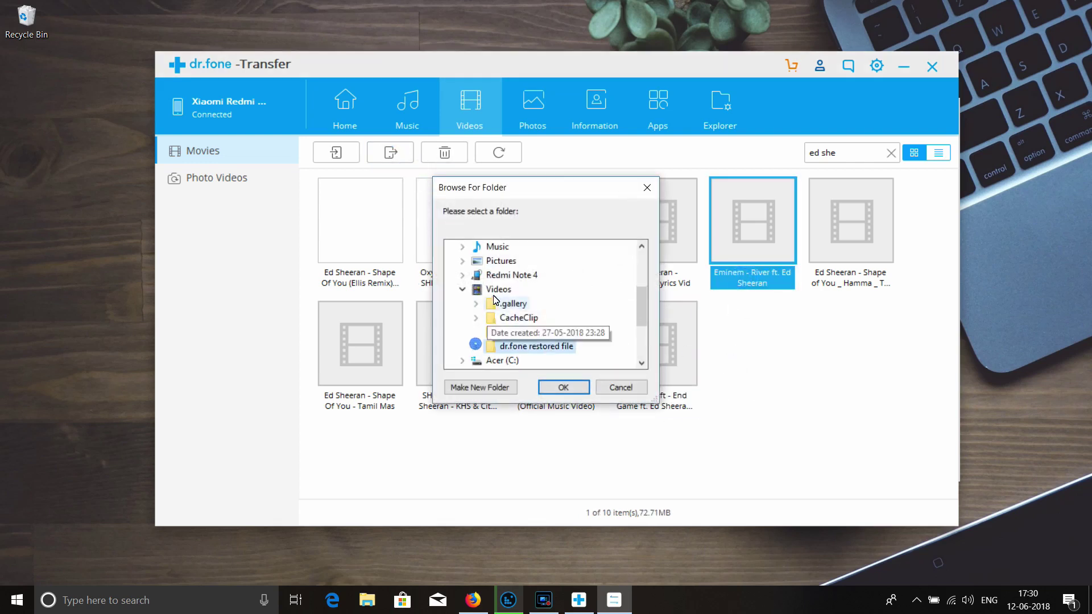
{"action": "left_click", "coordinate": [495, 290]}
{"action": "left_click", "coordinate": [560, 386]}
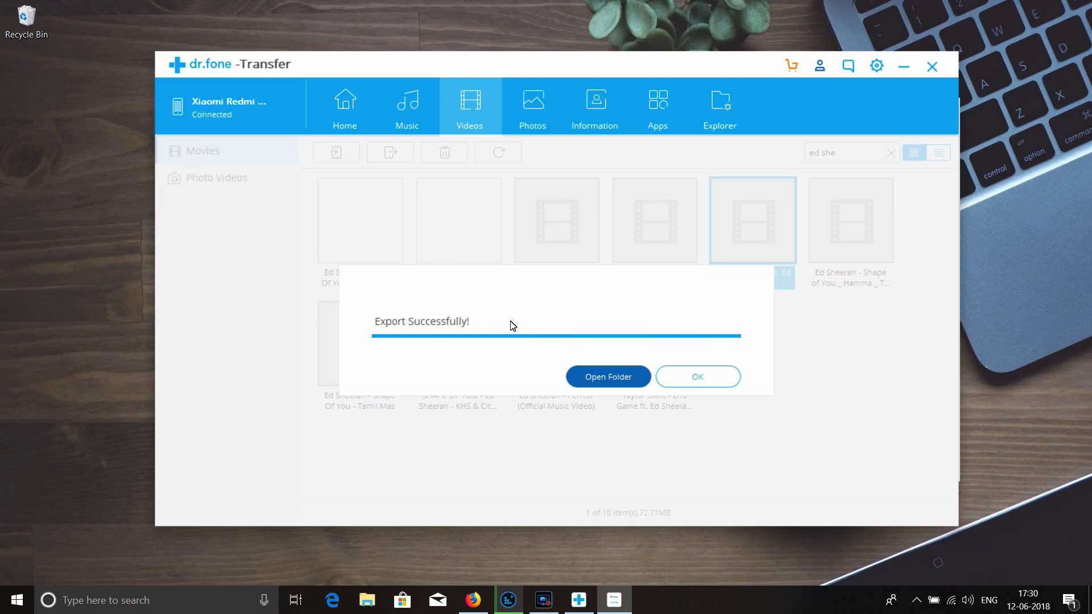
{"action": "left_click", "coordinate": [589, 378]}
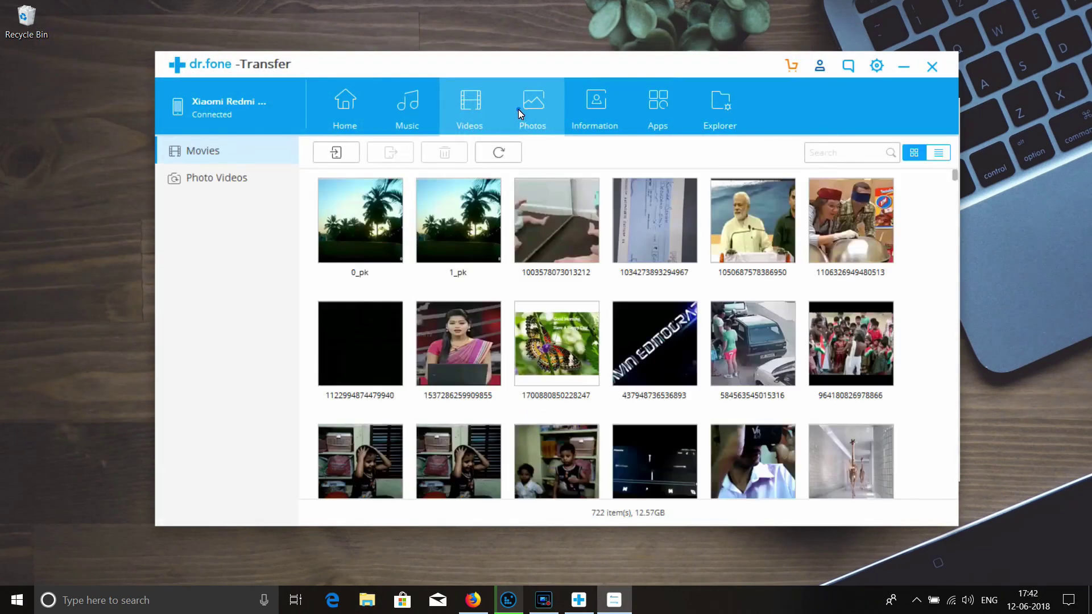
Check all 1869 contacts under Information and export them as a vCard file.
{"action": "left_click", "coordinate": [518, 109]}
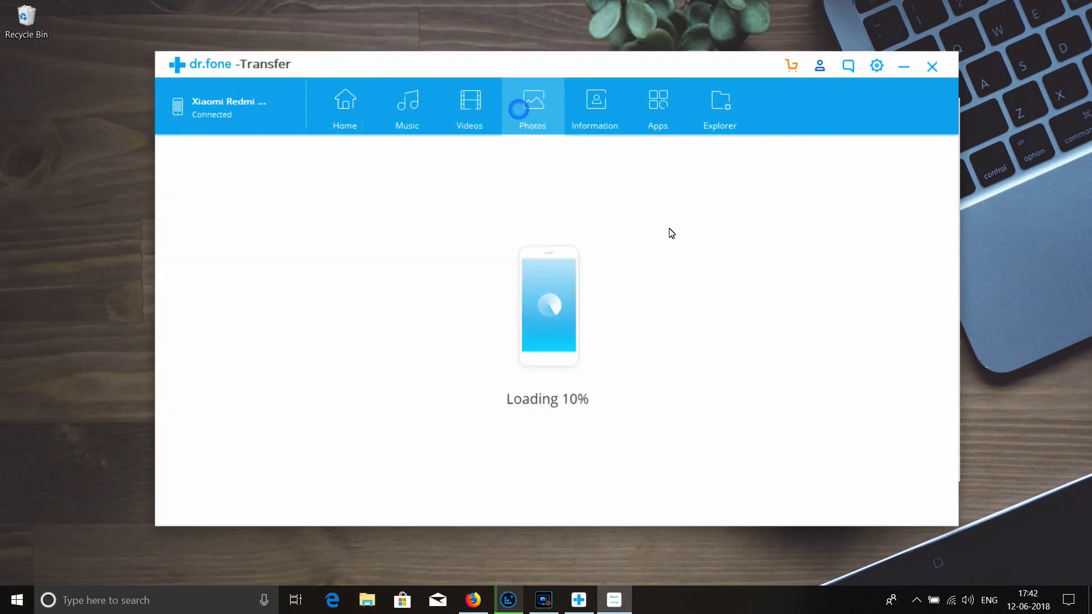
{"action": "left_click", "coordinate": [603, 127]}
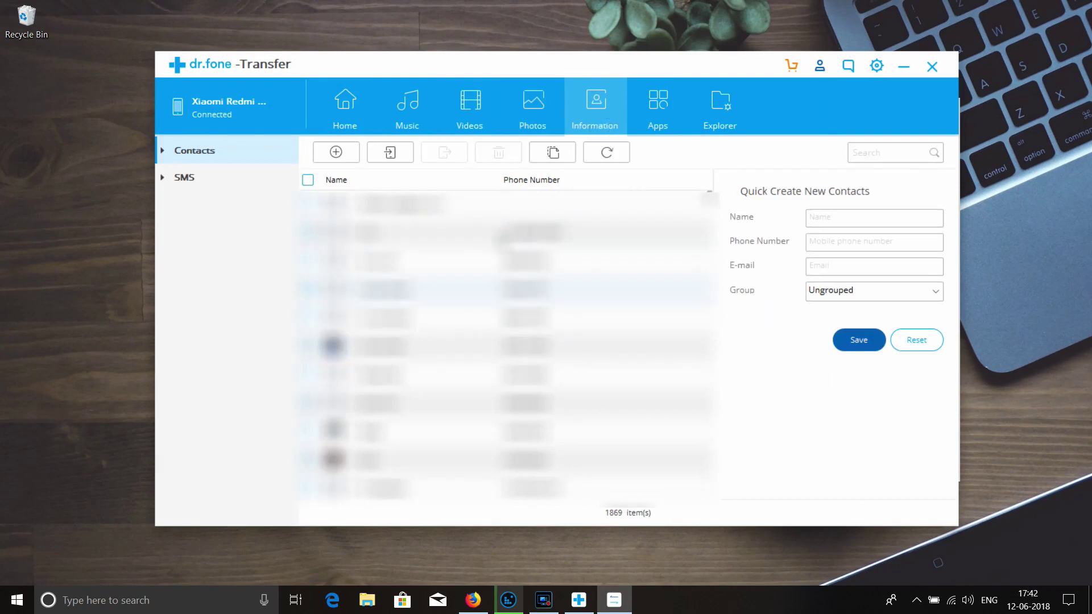
{"action": "left_click", "coordinate": [308, 180]}
{"action": "left_click", "coordinate": [444, 154]}
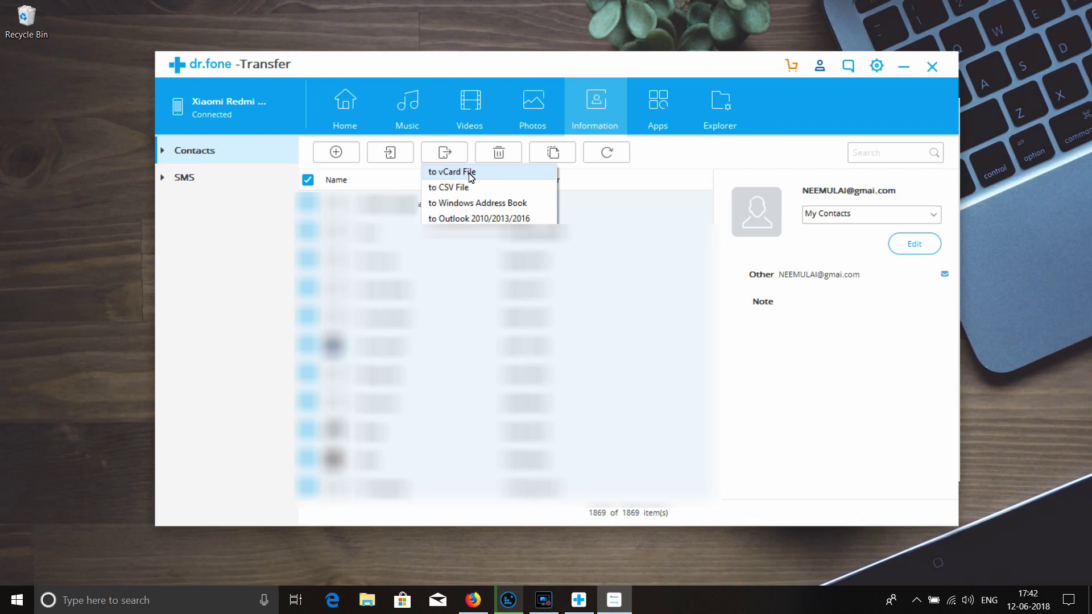
{"action": "left_click", "coordinate": [392, 181]}
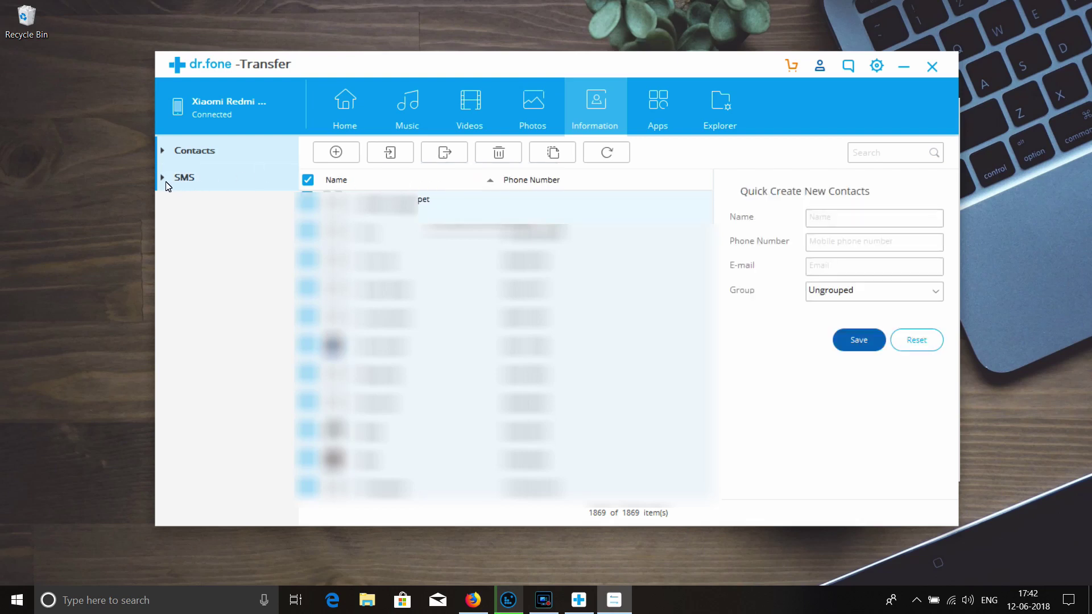
Select all 111 SMS messages for export, then check JioTV in the Apps list for export.
{"action": "left_click", "coordinate": [167, 186]}
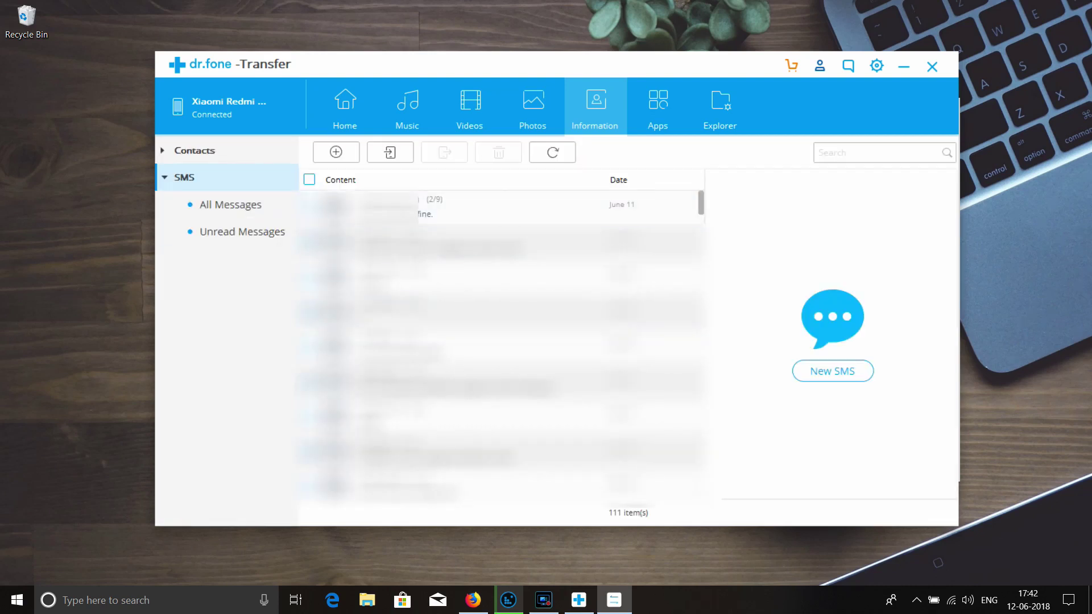
{"action": "left_click", "coordinate": [309, 180]}
{"action": "left_click", "coordinate": [455, 158]}
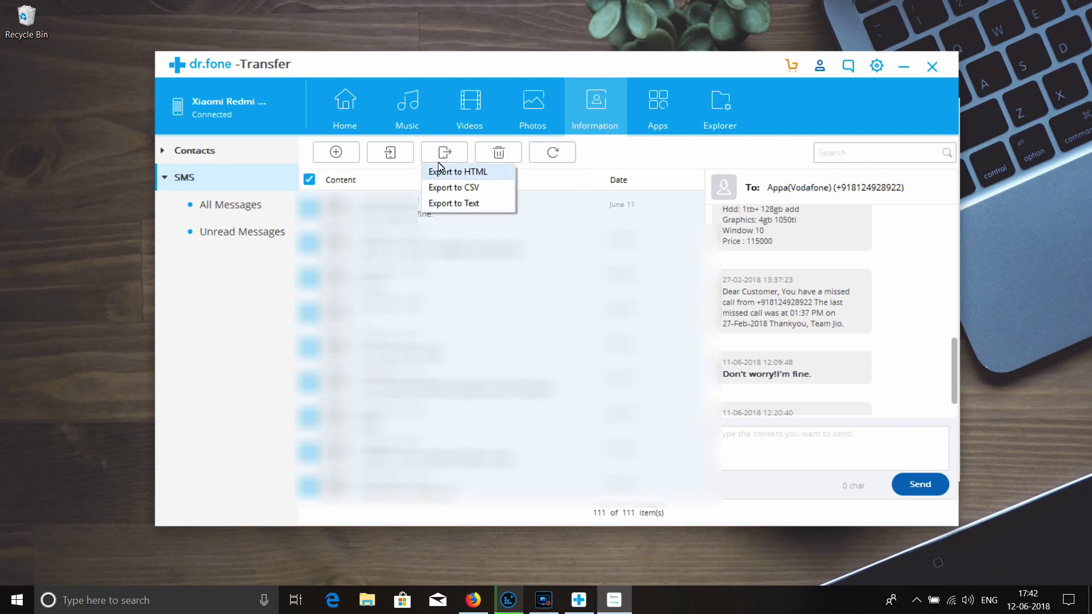
{"action": "left_click", "coordinate": [372, 171]}
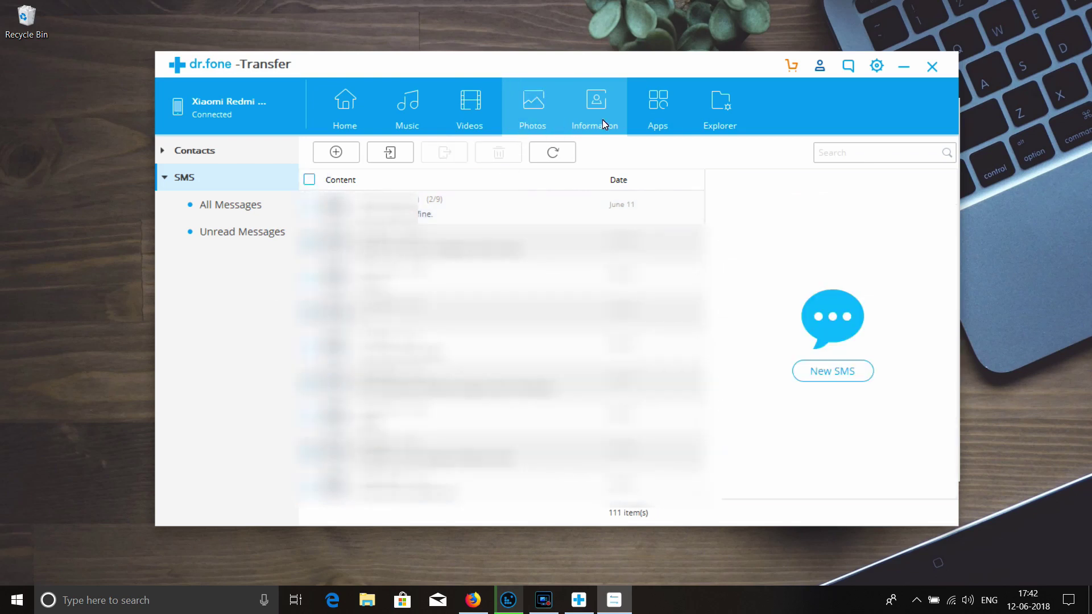
{"action": "left_click", "coordinate": [637, 117]}
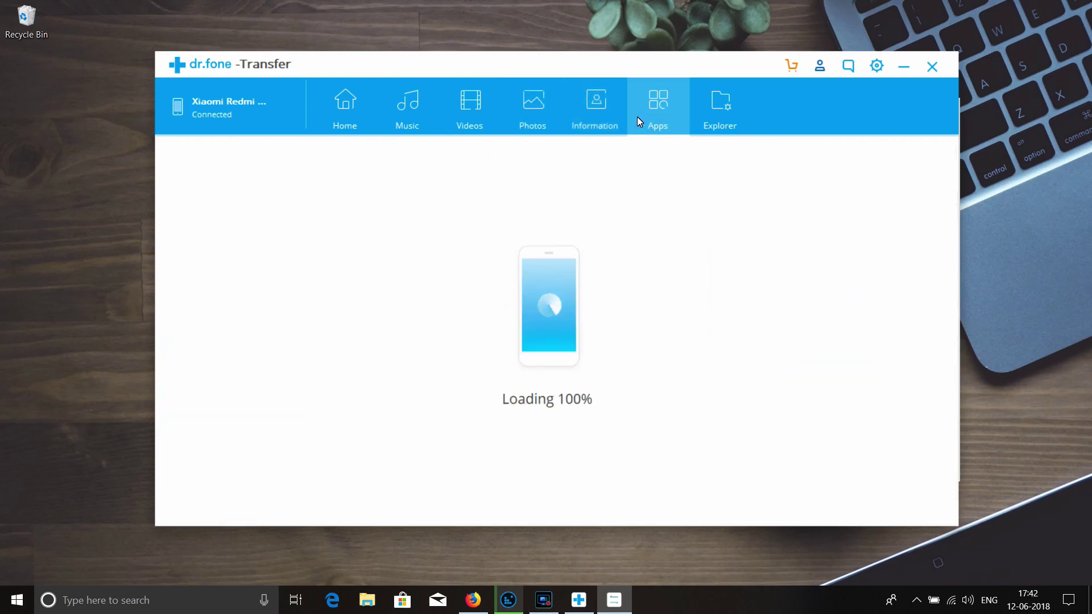
{"action": "left_click", "coordinate": [170, 215]}
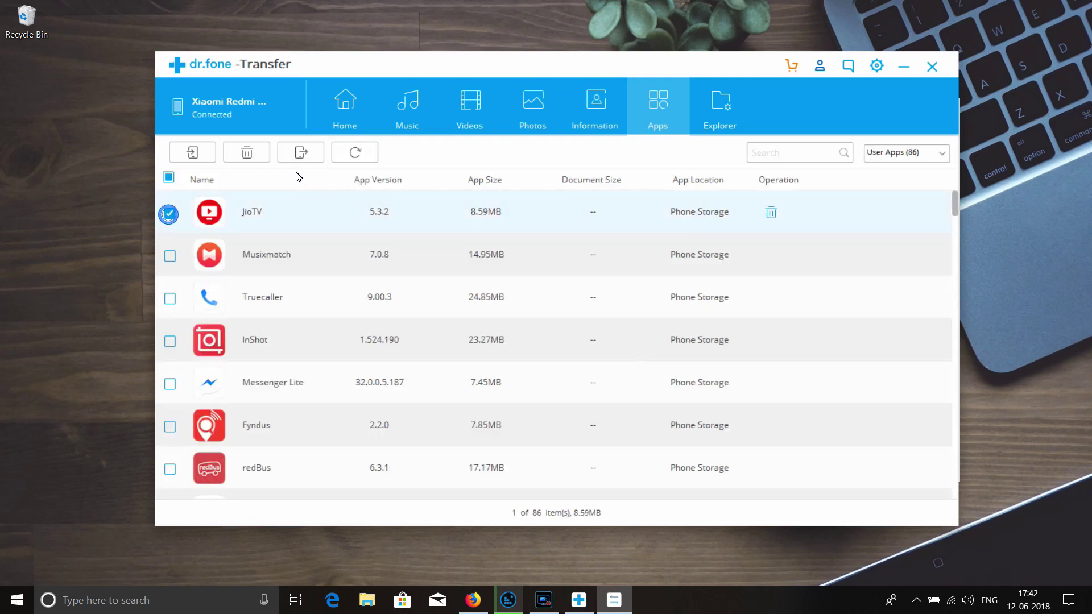